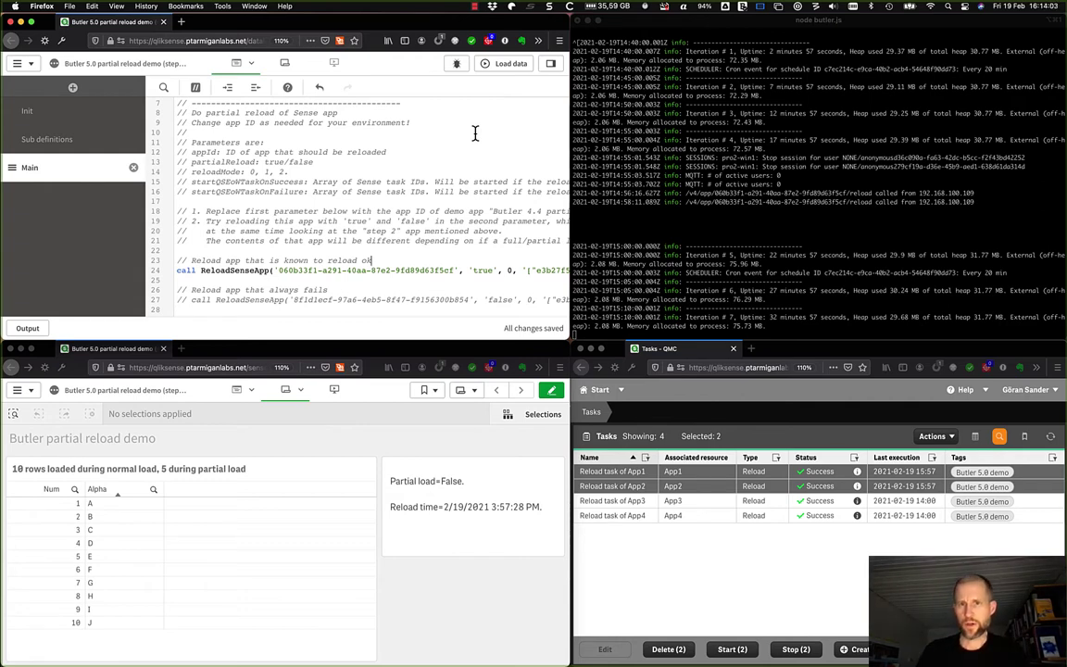
Step: Insert blank lines in the iTerm2 Butler log, then maximize the Firefox data load editor
left_click(475, 133)
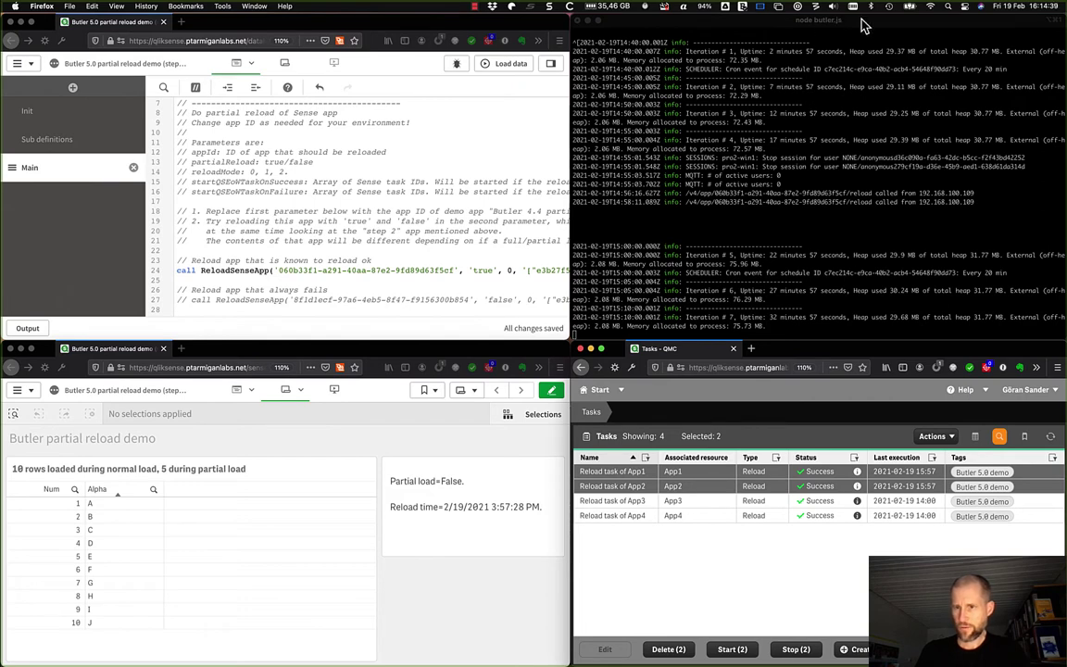
left_click(816, 193)
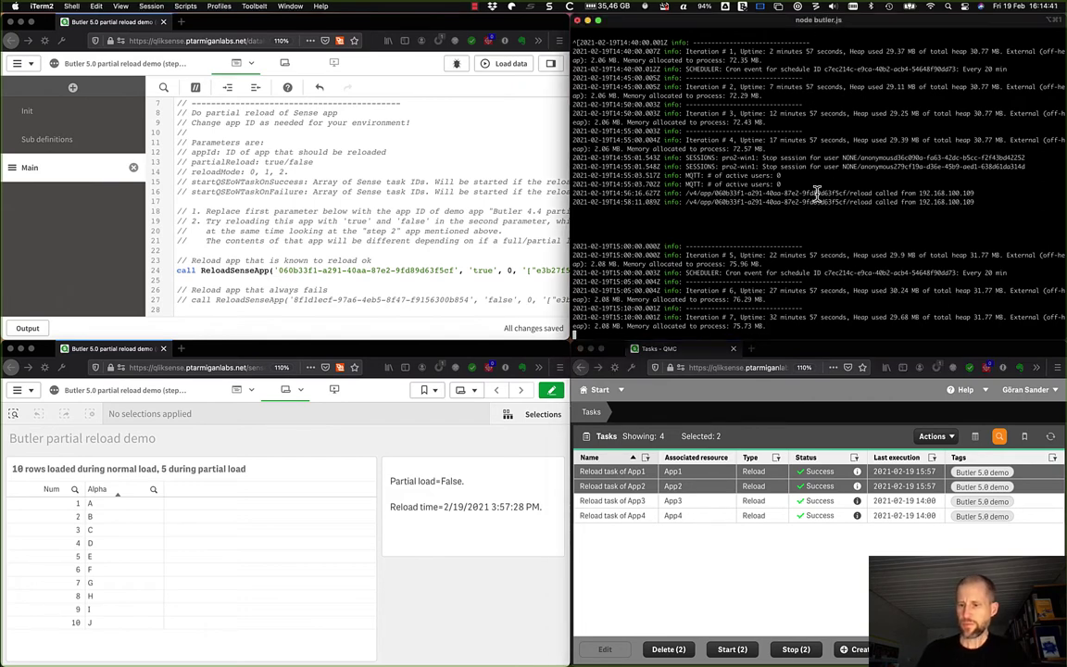
key("Return")
key("Return")
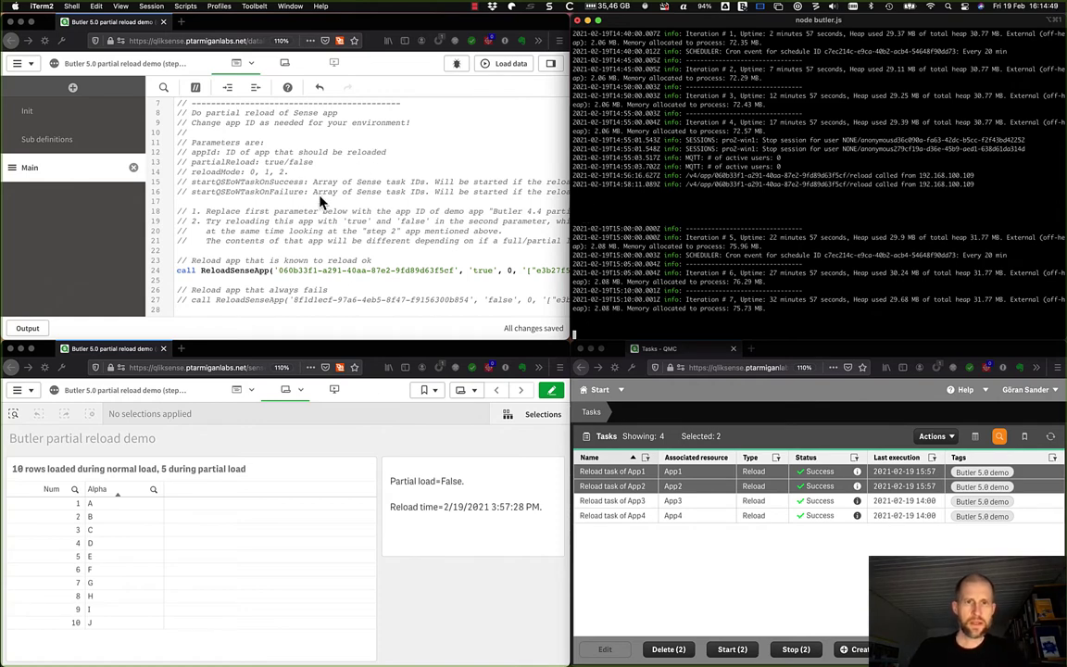
left_click(276, 166)
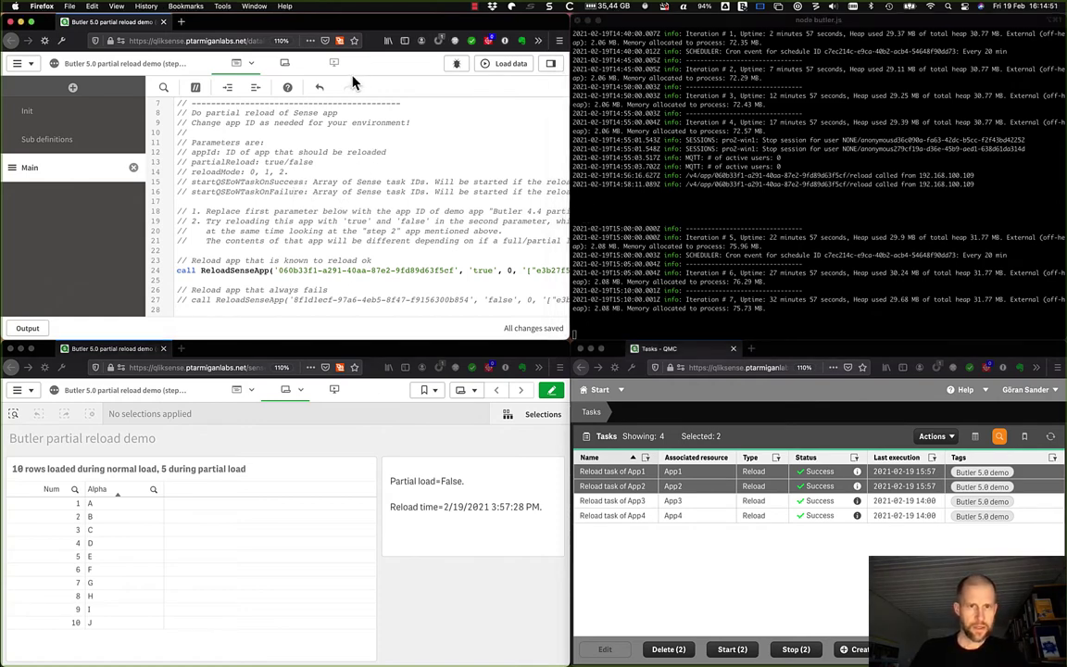
double_click(239, 26)
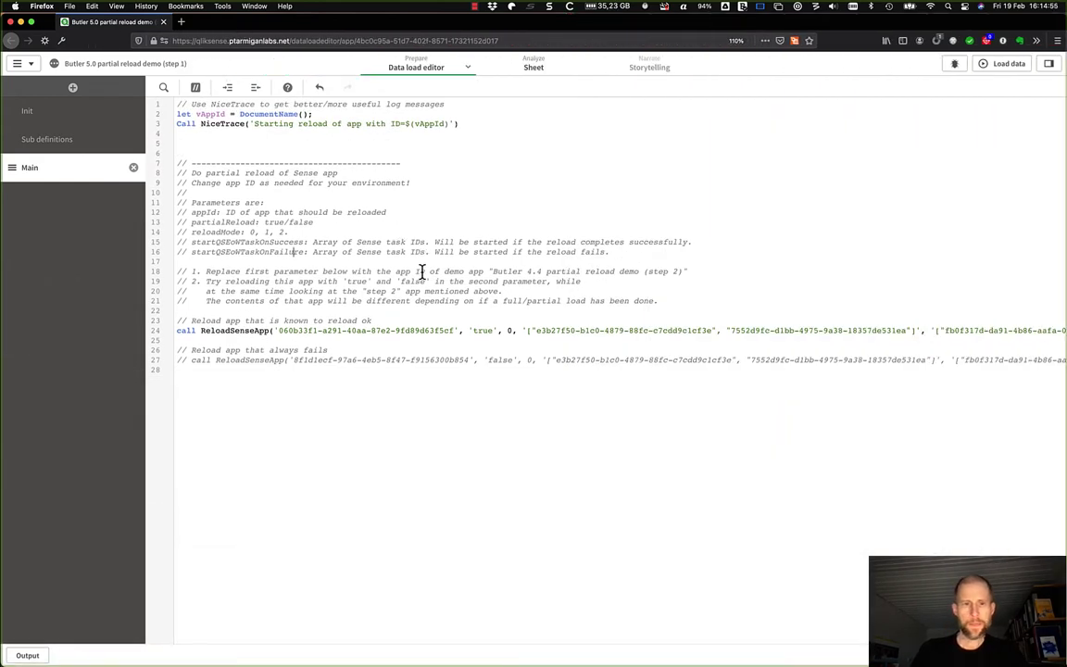
Step: Review the Butler host and port variables on Init lines 35–37, then open Sub definitions
left_click(77, 116)
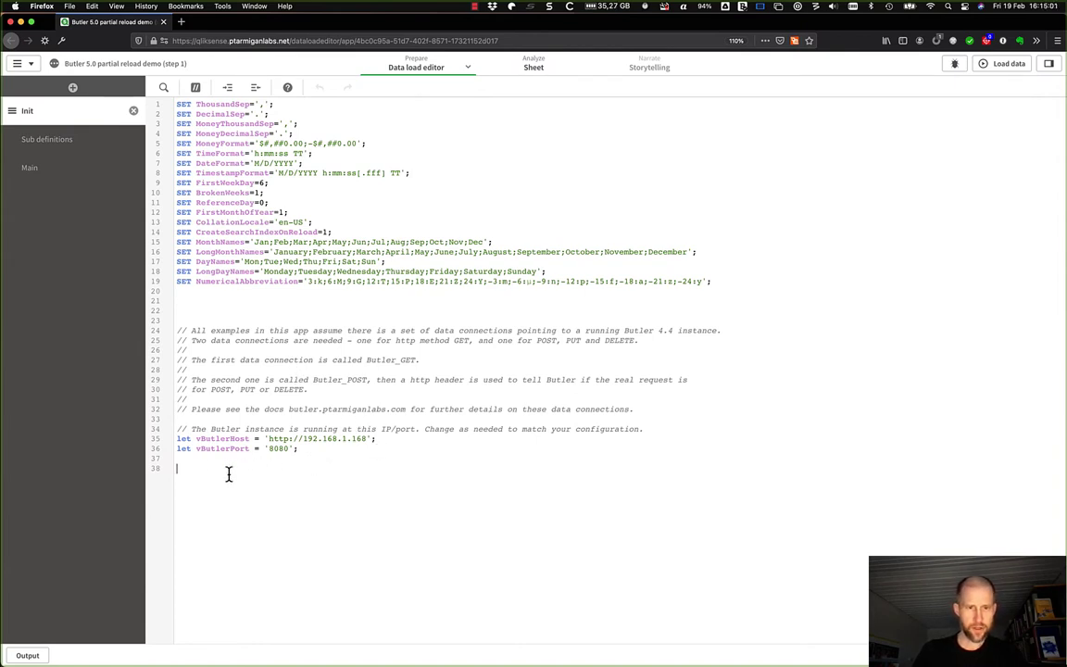
left_click_drag(217, 468, 181, 438)
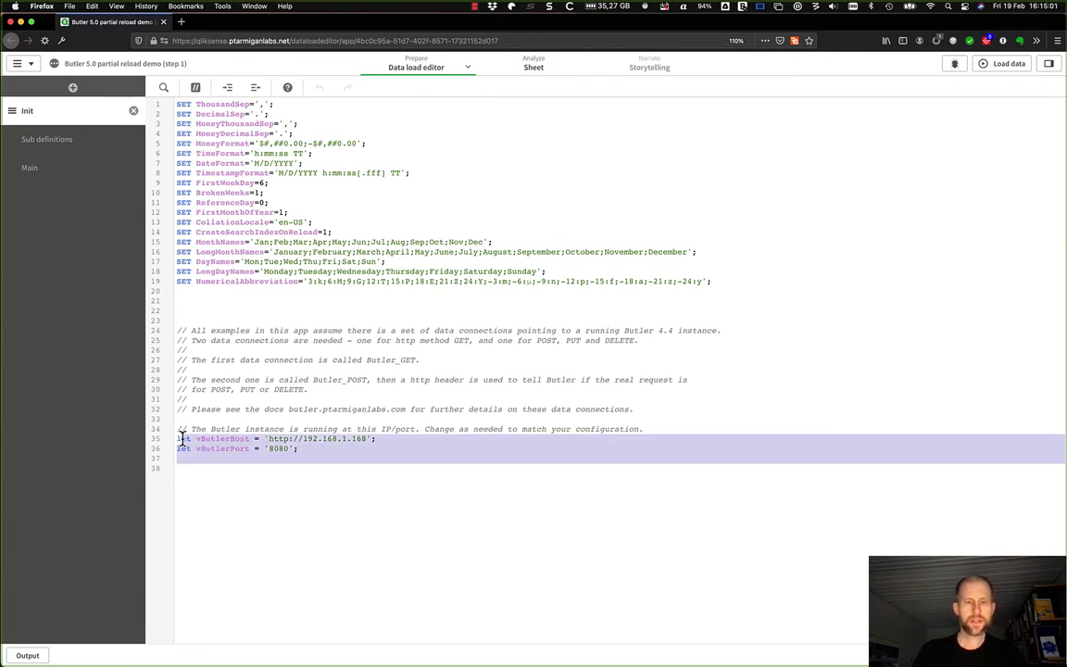
left_click(310, 456)
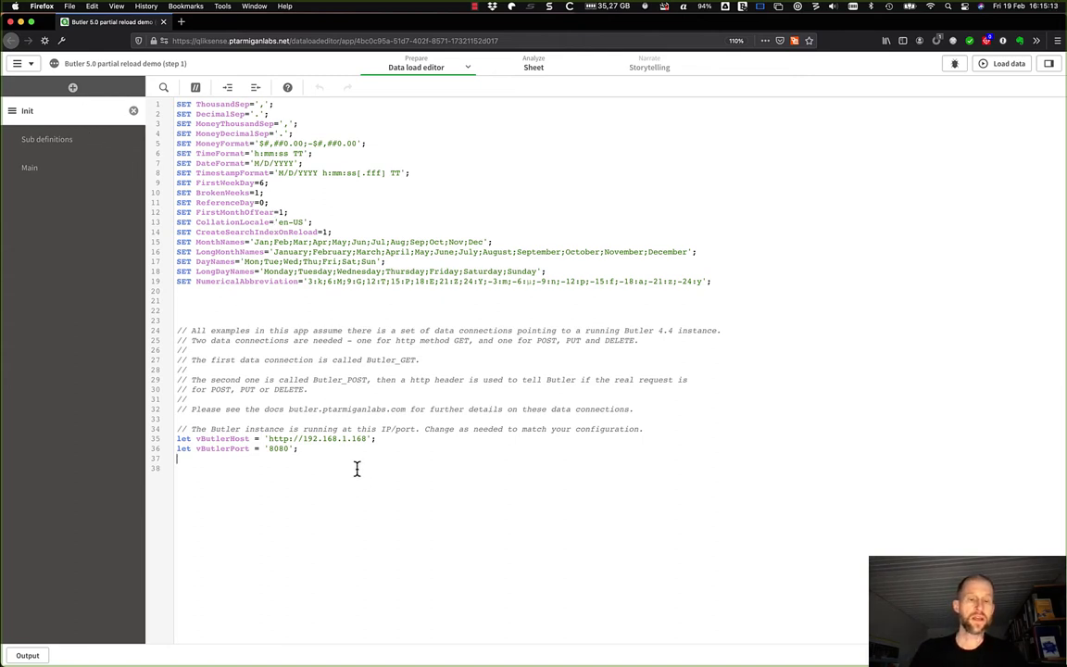
left_click(95, 139)
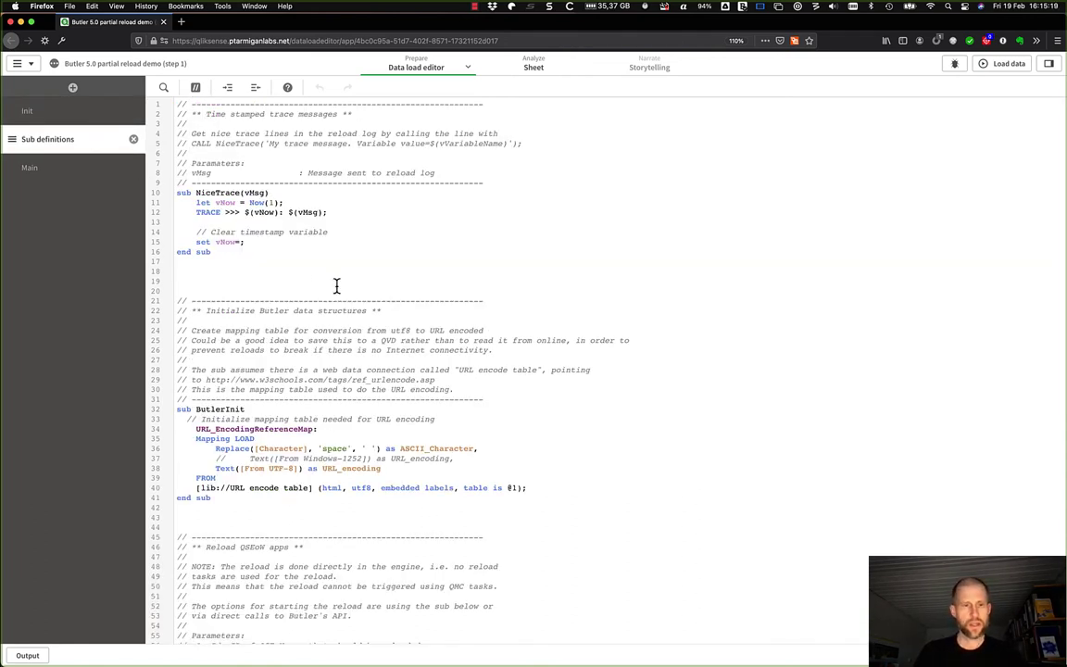
Step: Scroll to ReloadSenseApp on line 66 and highlight vAppId, vPartialReload, vReloadMode, vStartQSEoWTaskOnSuccess and vStartQSEoWTaskOnFailure
scroll(336, 286, "down", 2)
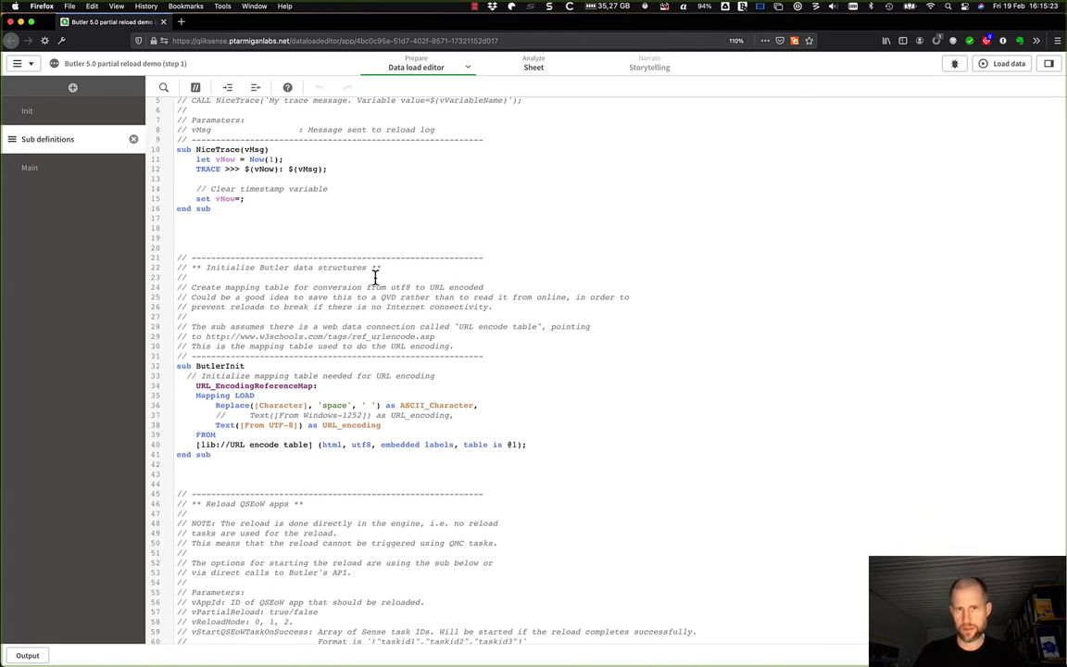
scroll(375, 278, "down", 10)
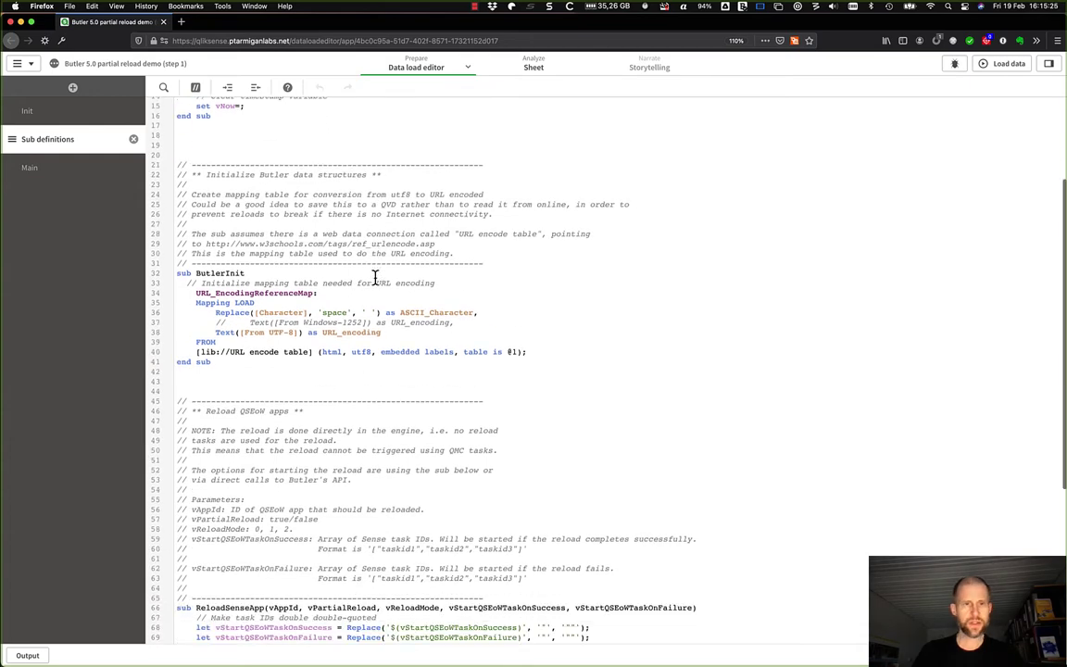
scroll(375, 278, "down", 3)
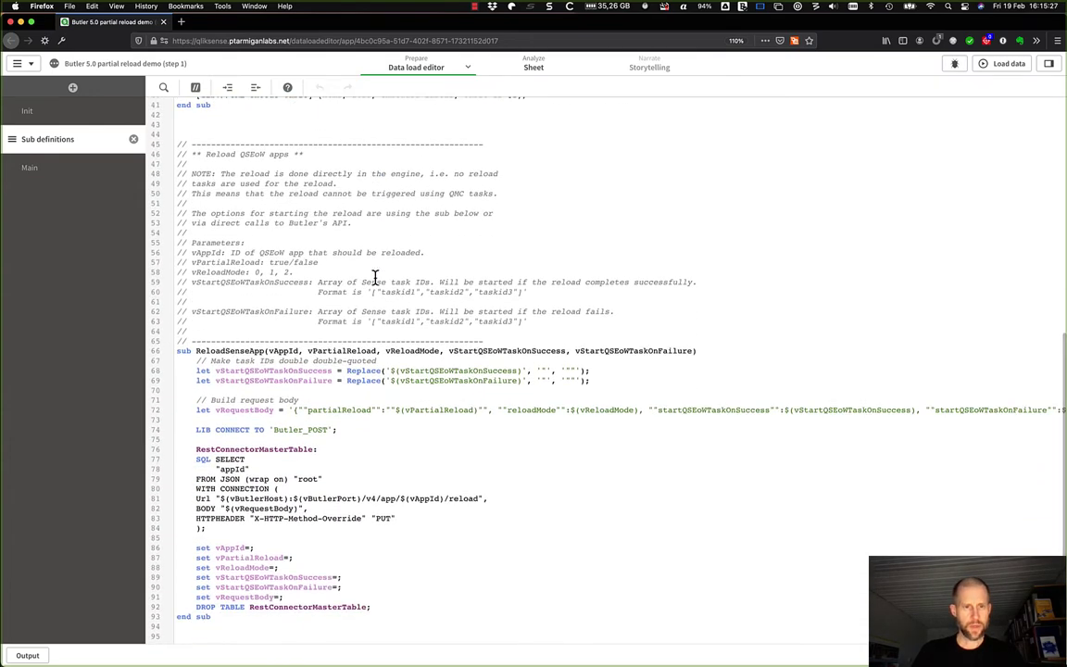
double_click(243, 352)
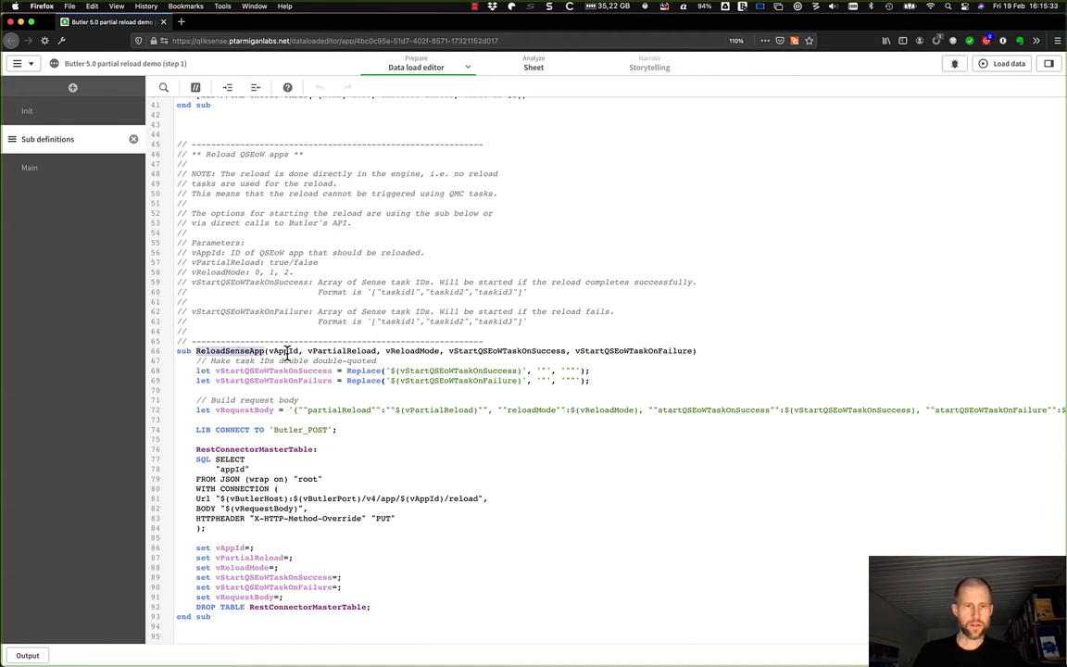
double_click(283, 351)
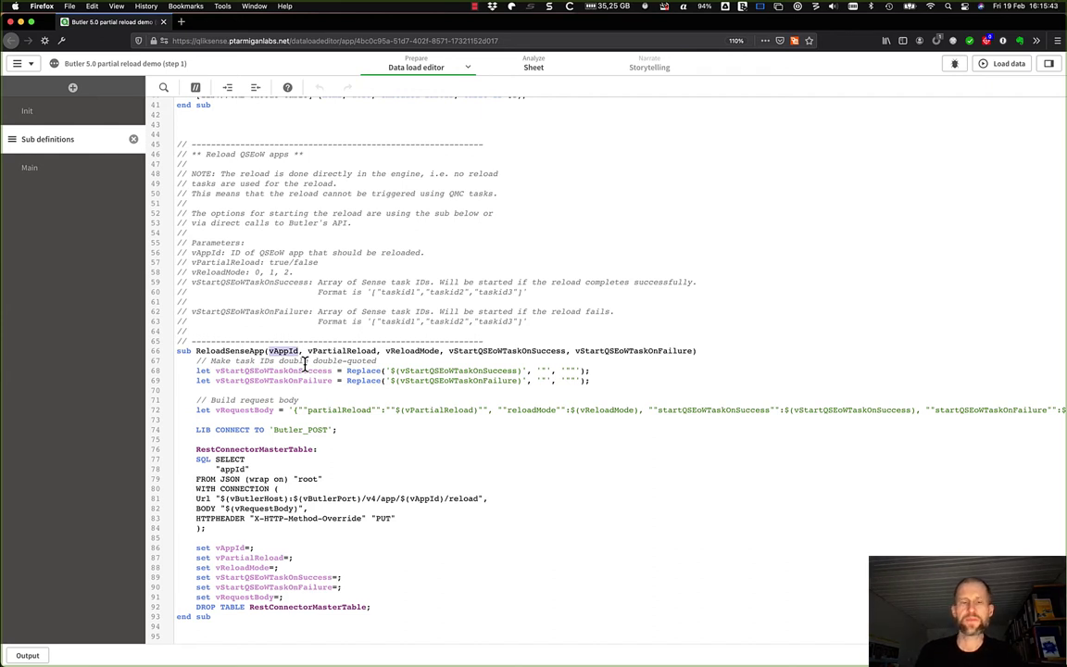
double_click(346, 350)
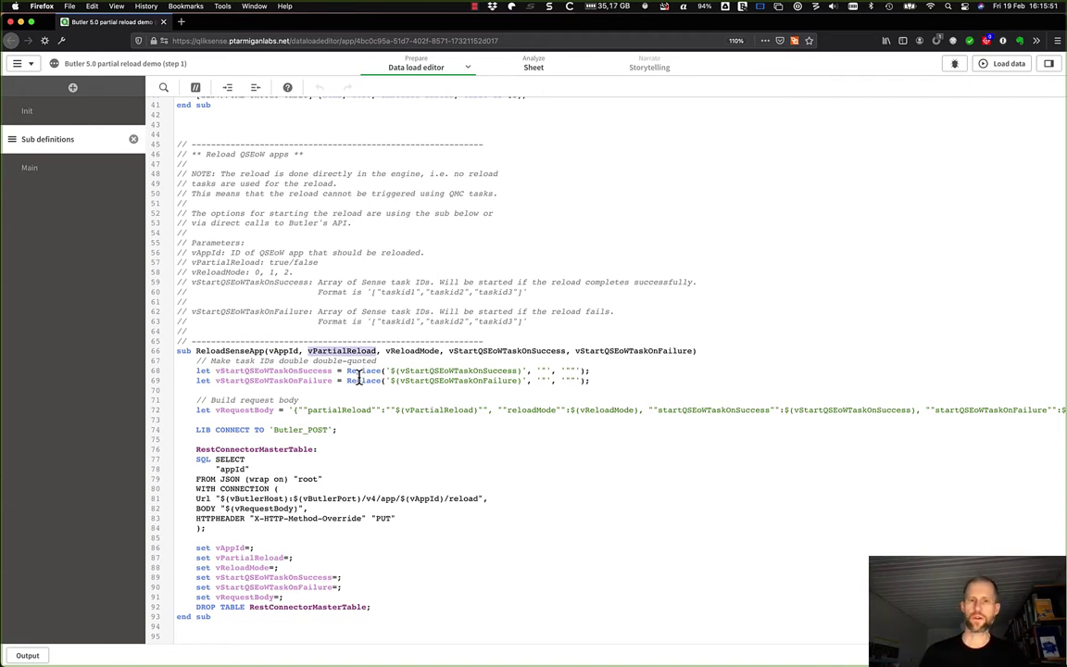
double_click(414, 352)
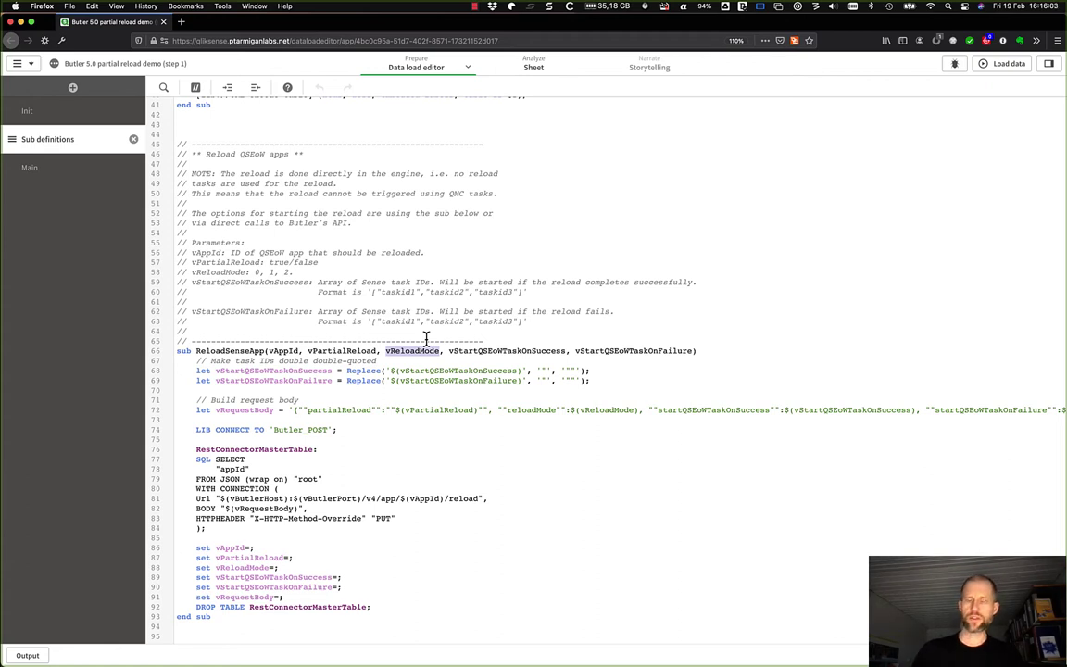
double_click(480, 350)
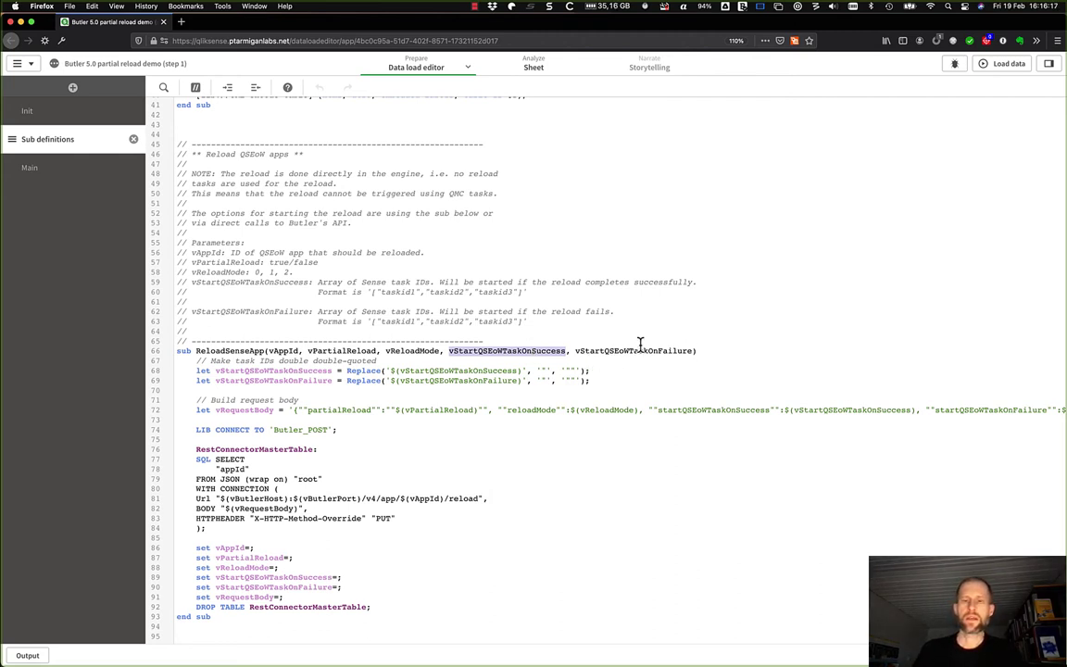
double_click(608, 350)
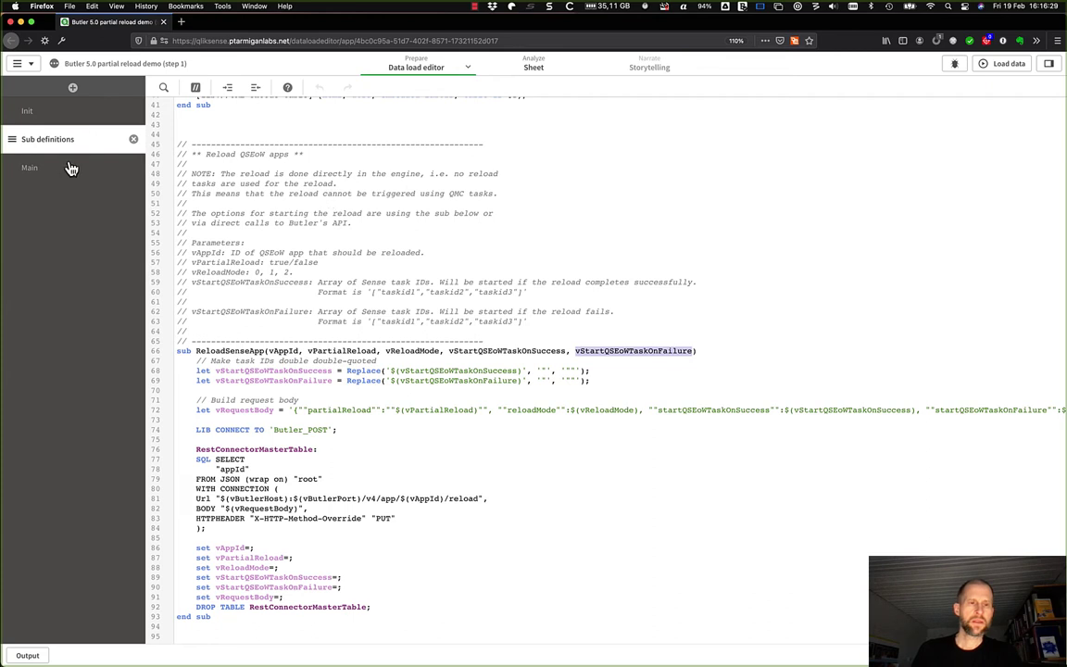
Step: In the Main section, highlight the ReloadSenseApp call on line 24 and its app ID
left_click(30, 167)
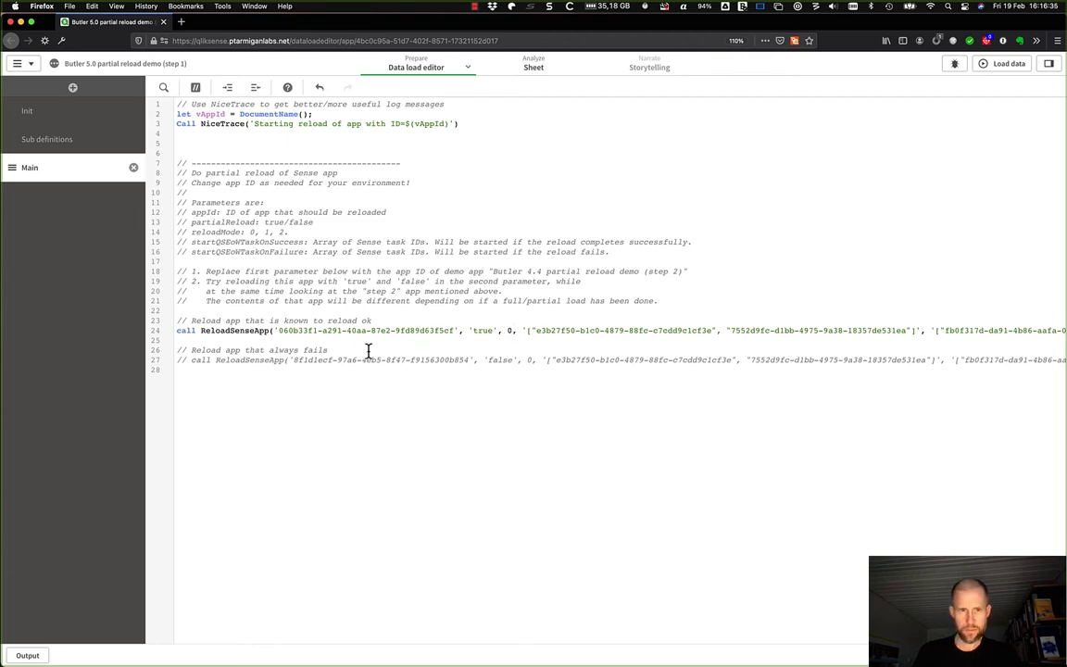
left_click(235, 343)
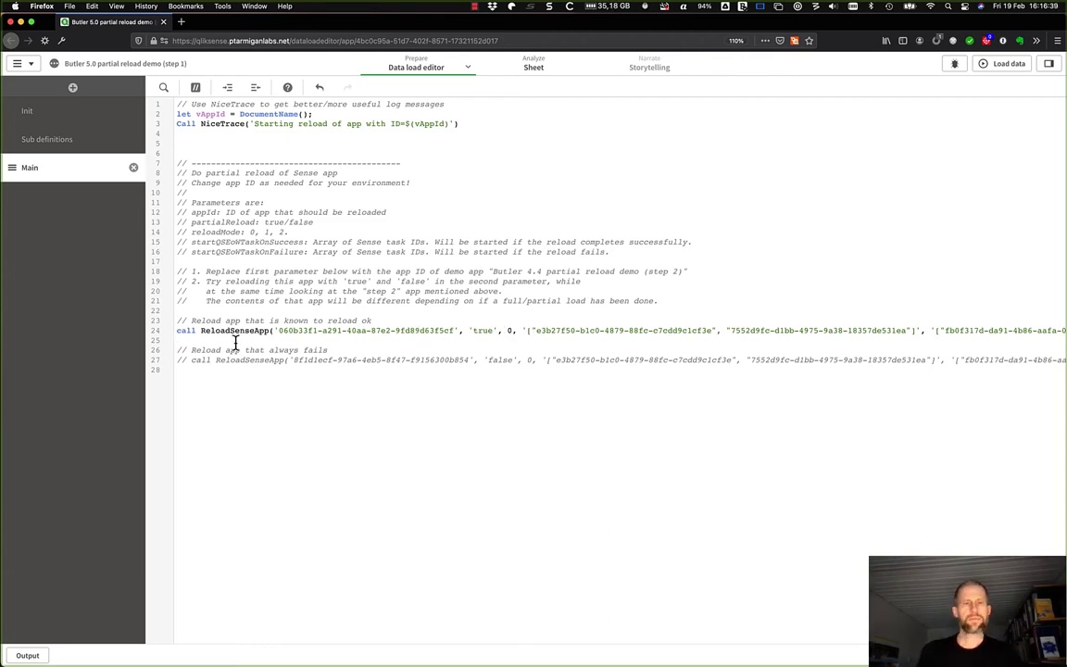
key("Up")
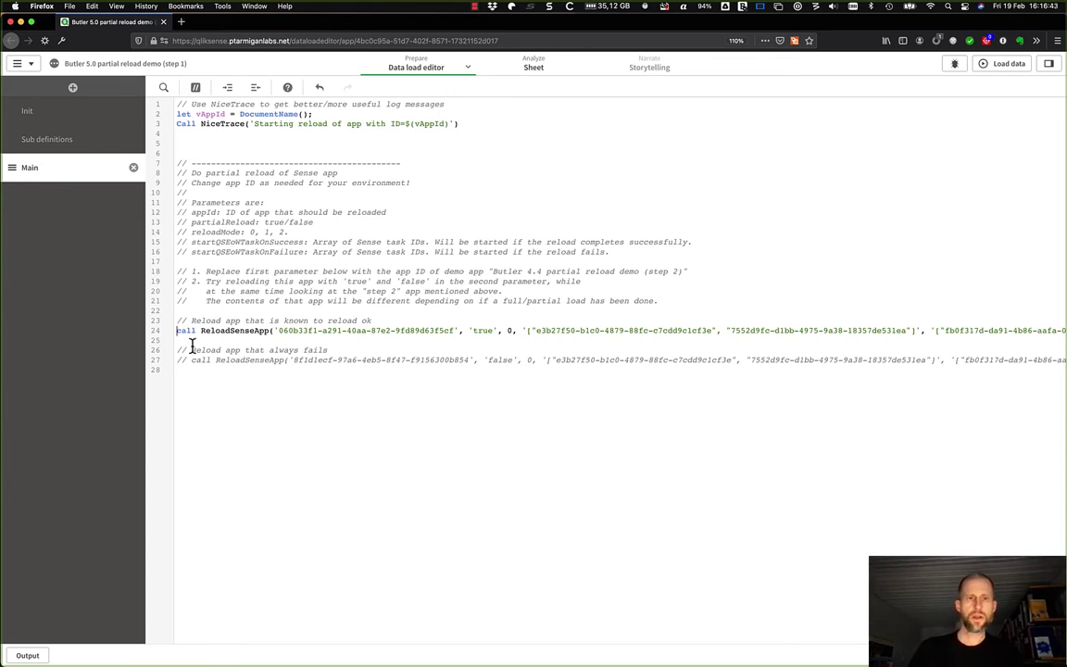
double_click(234, 330)
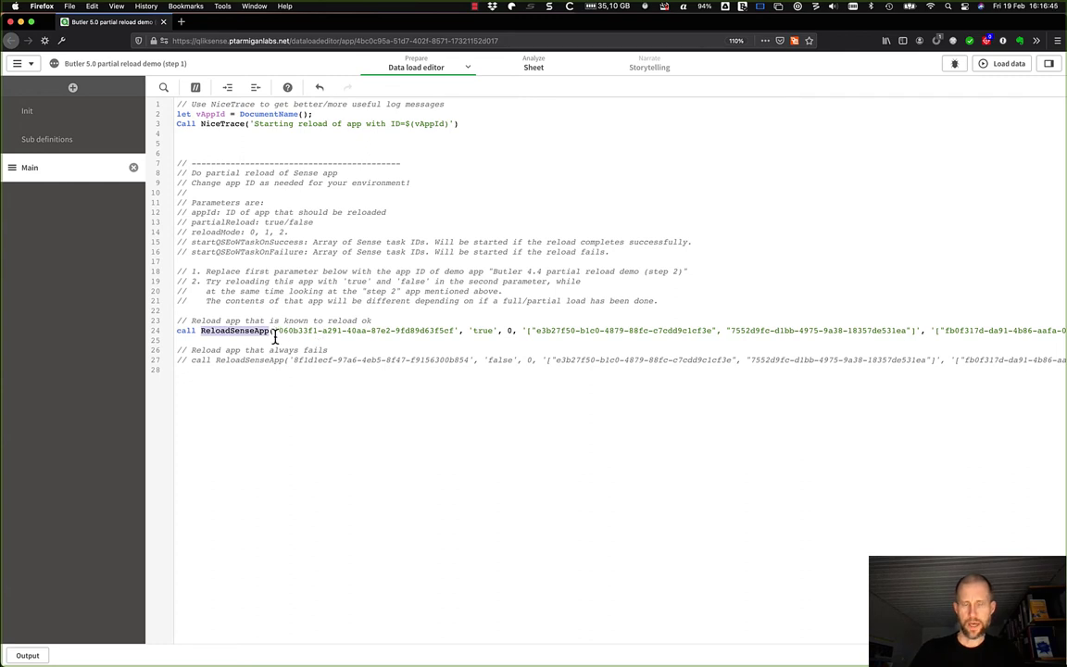
left_click(416, 331)
left_click_drag(453, 331, 278, 331)
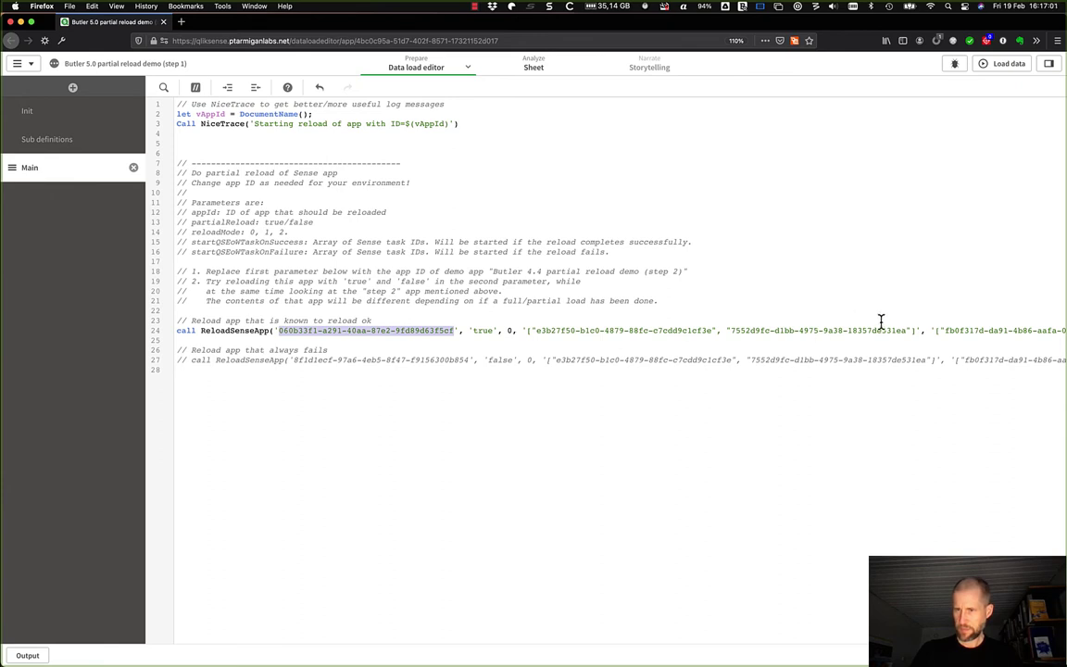
Step: Scroll along line 24, then restore the editor to the four-window layout
scroll(944, 334, "right", 5)
scroll(945, 333, "right", 1)
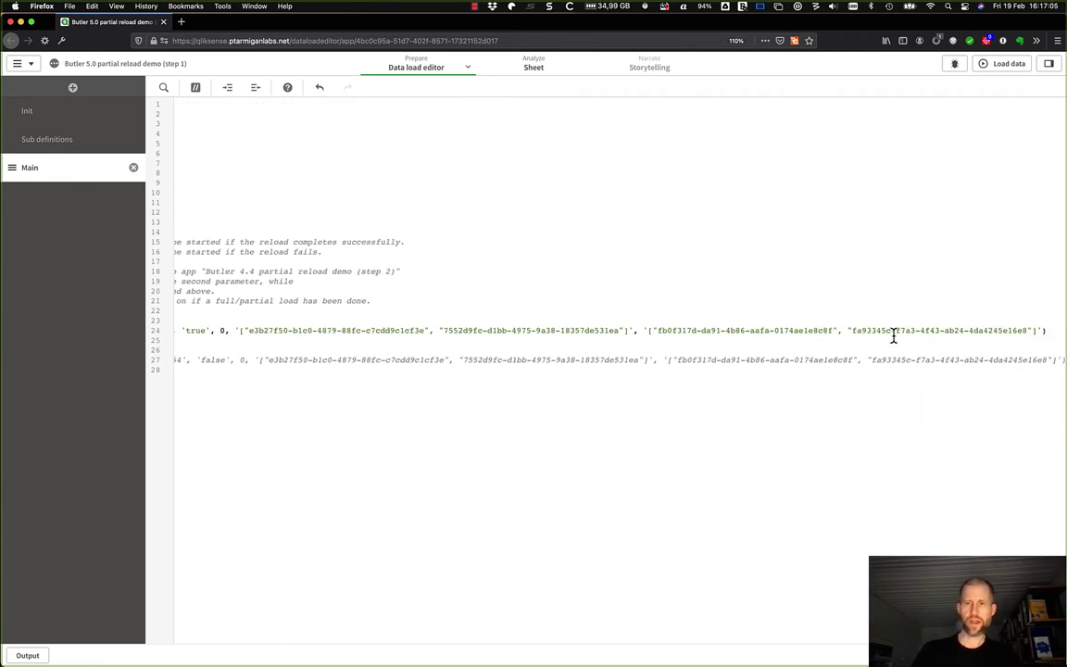
scroll(671, 296, "left", 6)
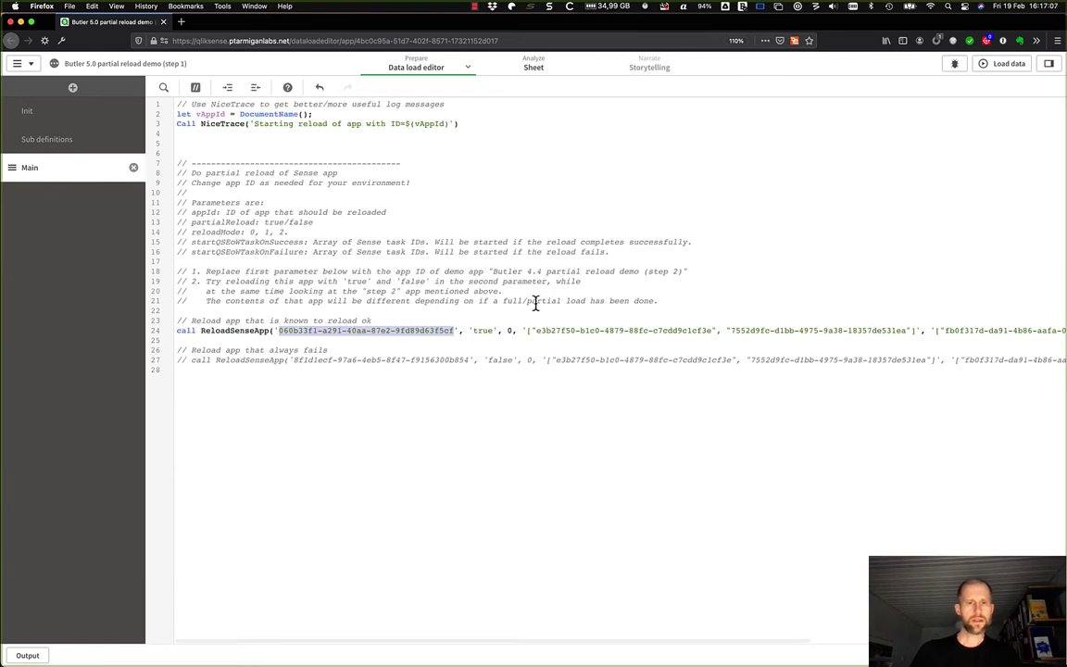
double_click(331, 25)
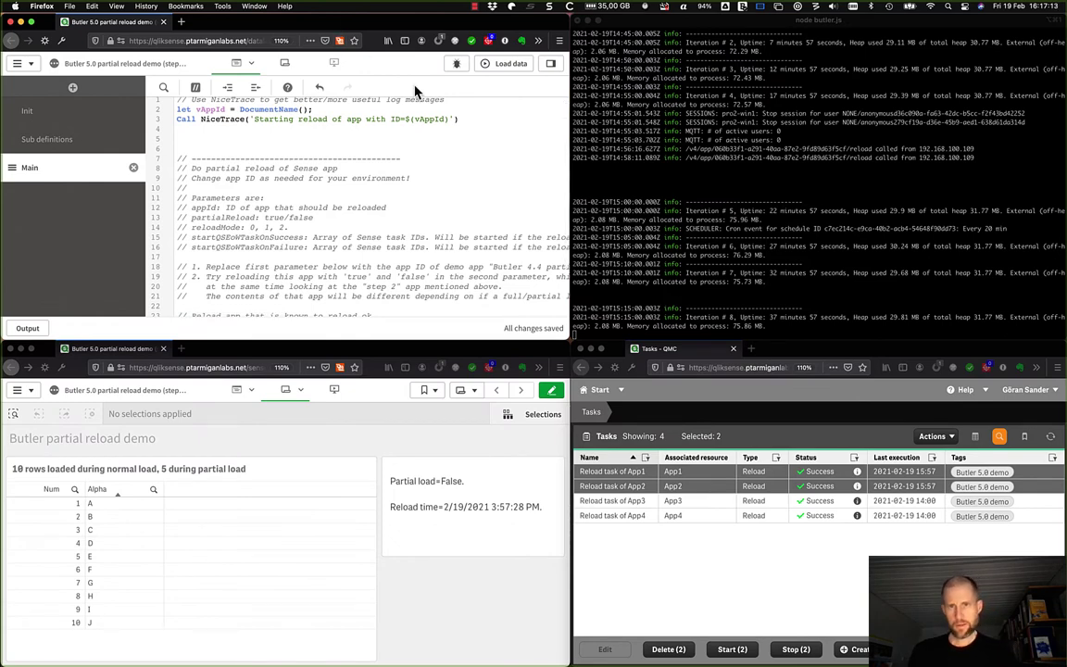
Step: Run Load data on the demo app so its partial ReloadSenseApp call executes
left_click(428, 585)
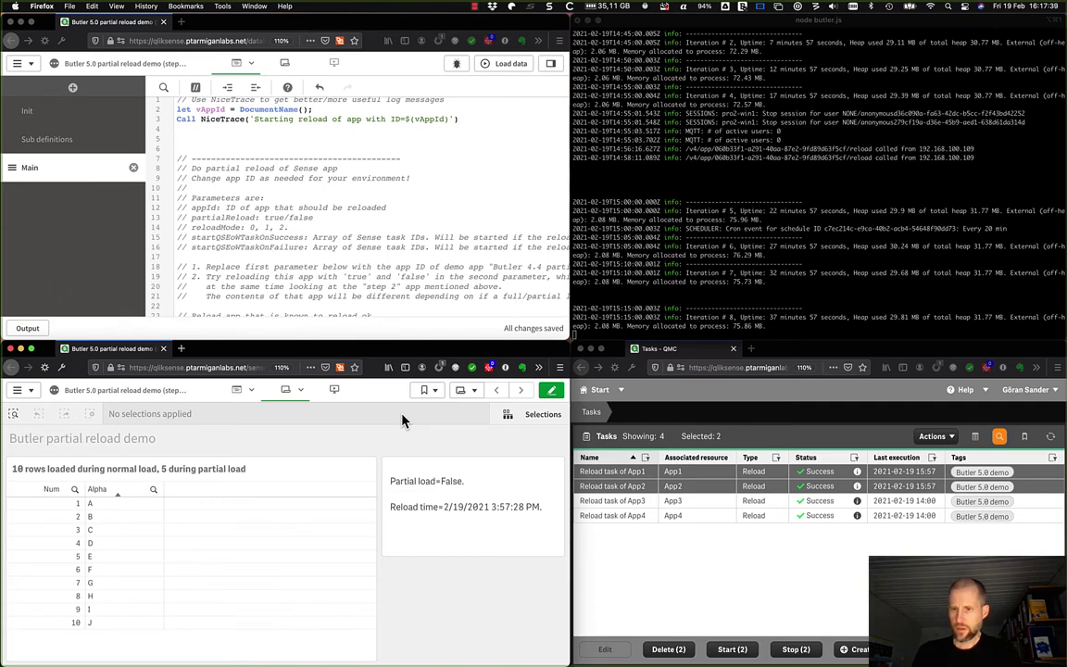
left_click(466, 242)
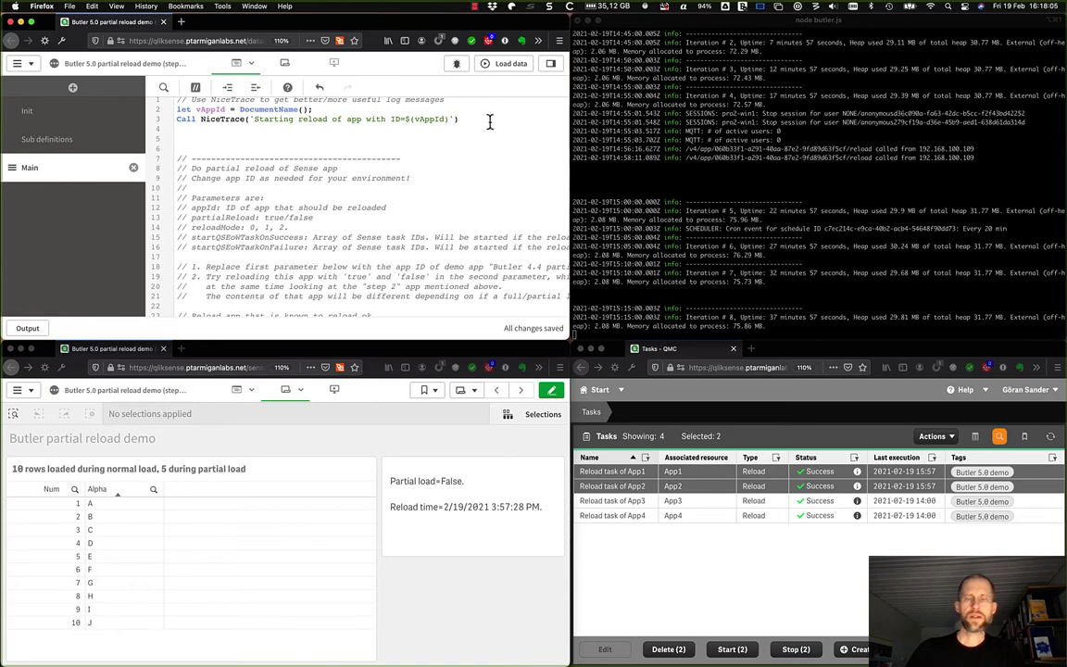
left_click(506, 65)
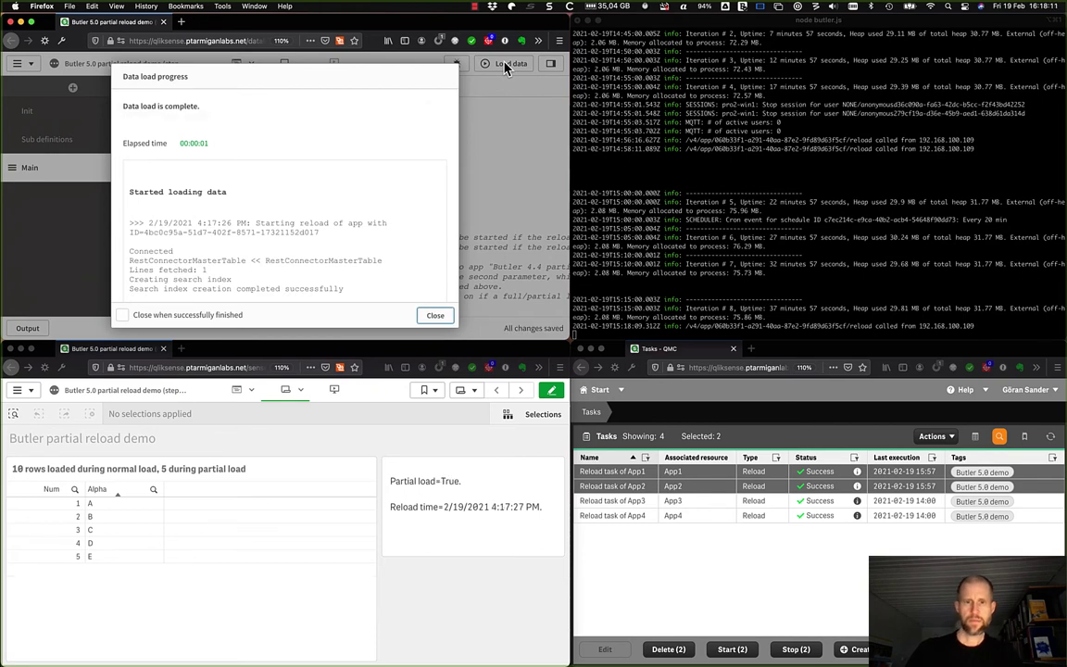
scroll(359, 212, "down", 3)
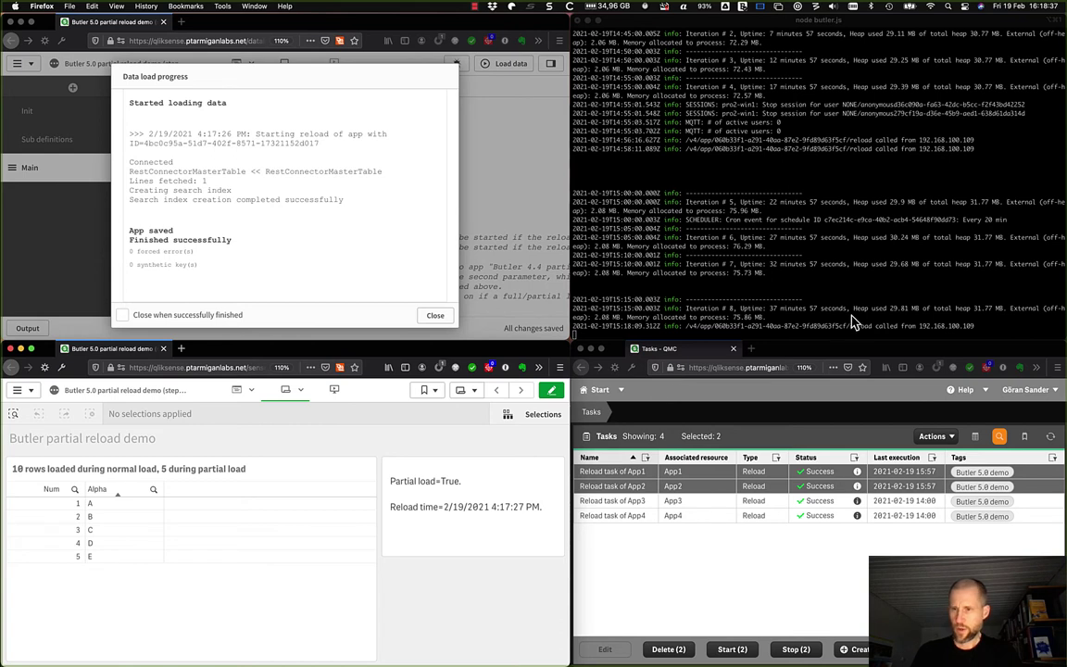
left_click(982, 332)
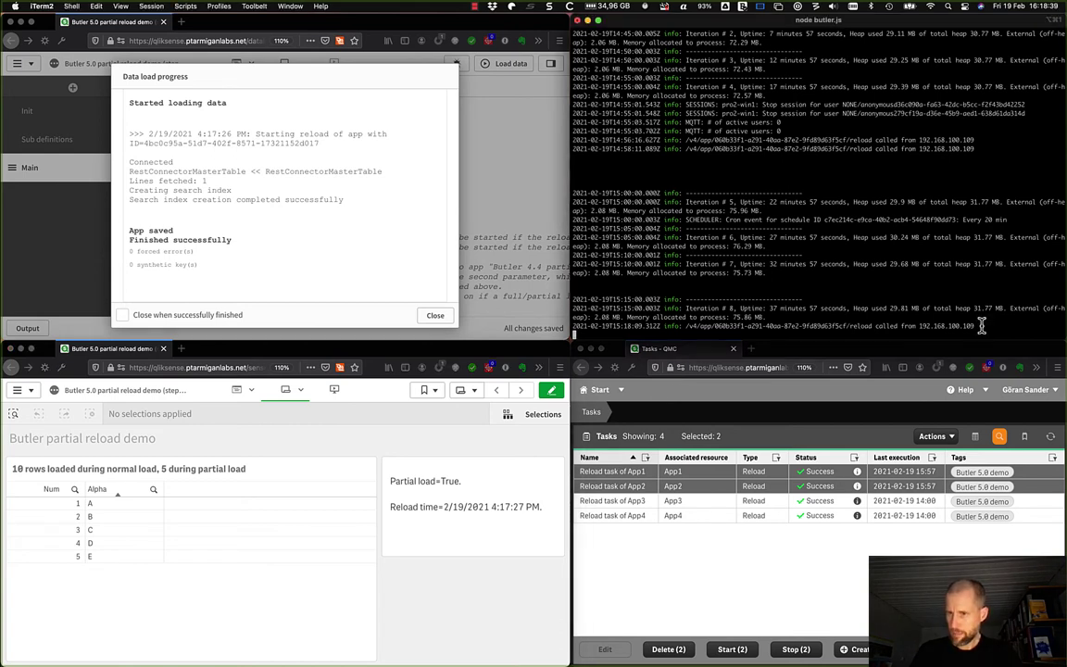
left_click_drag(973, 326, 567, 326)
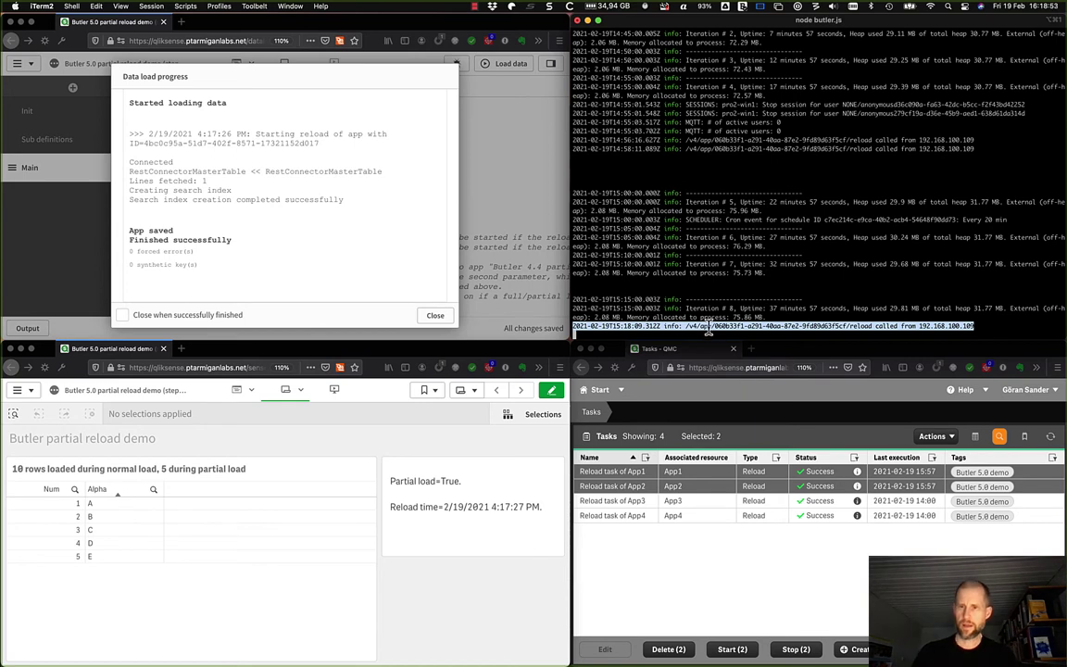
left_click(685, 324)
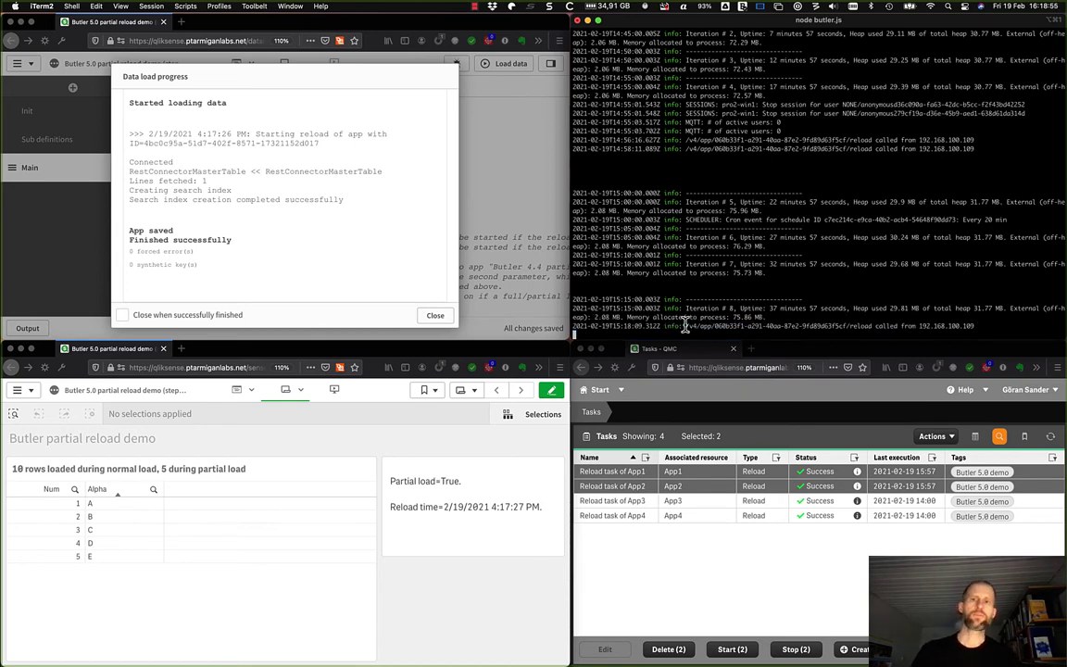
Step: Refresh the QMC Tasks table so App1 and App2 show last execution at 16:17
left_click(719, 579)
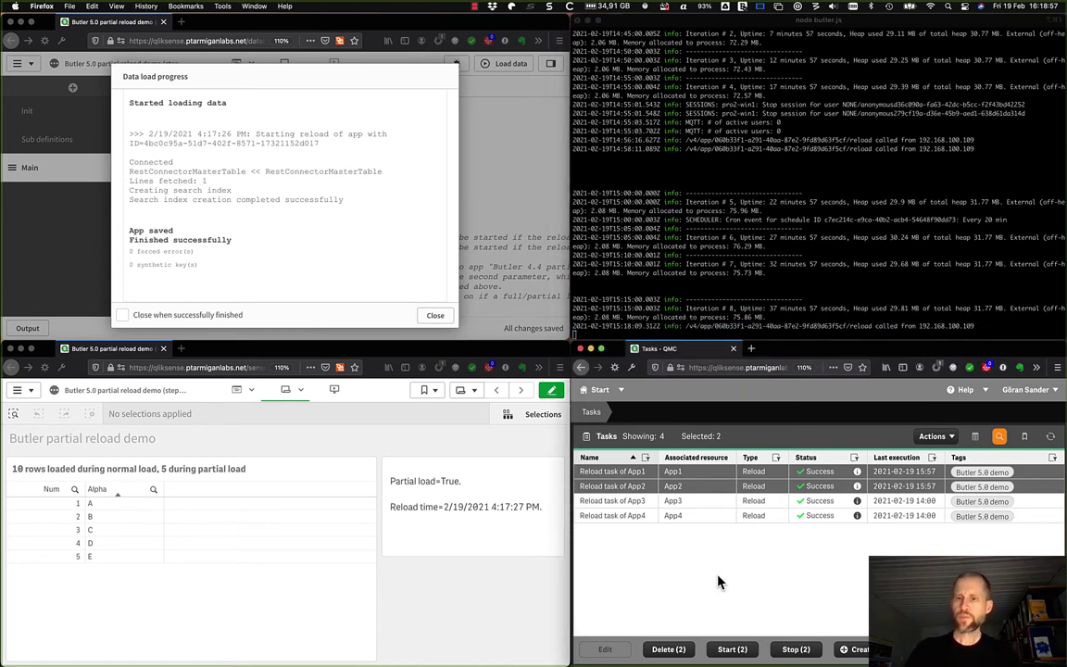
left_click(1050, 440)
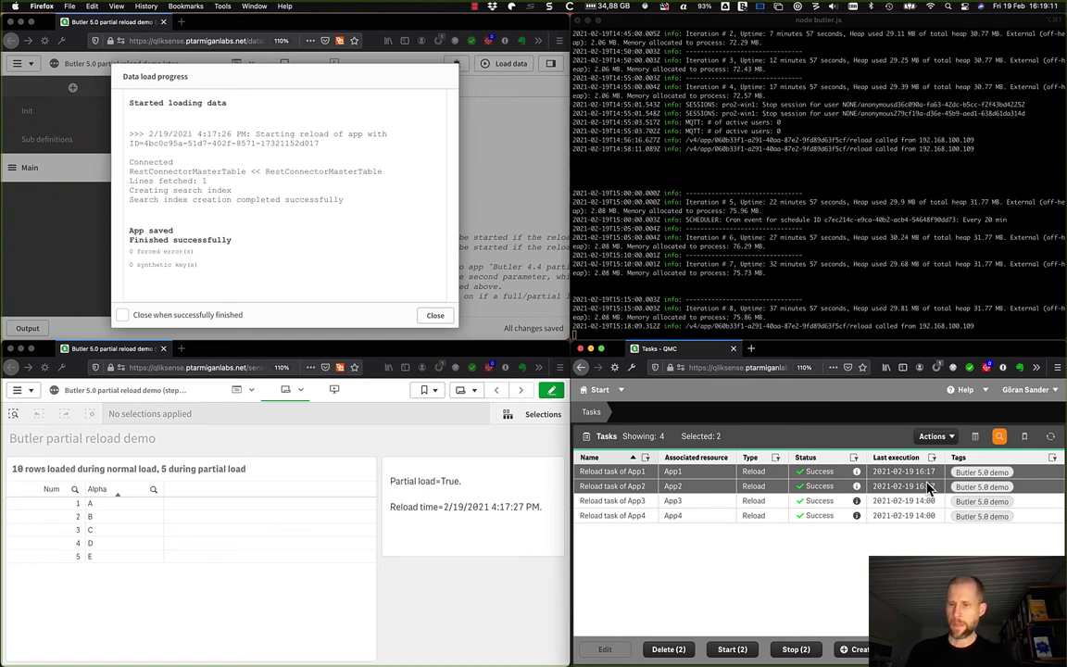
left_click(498, 526)
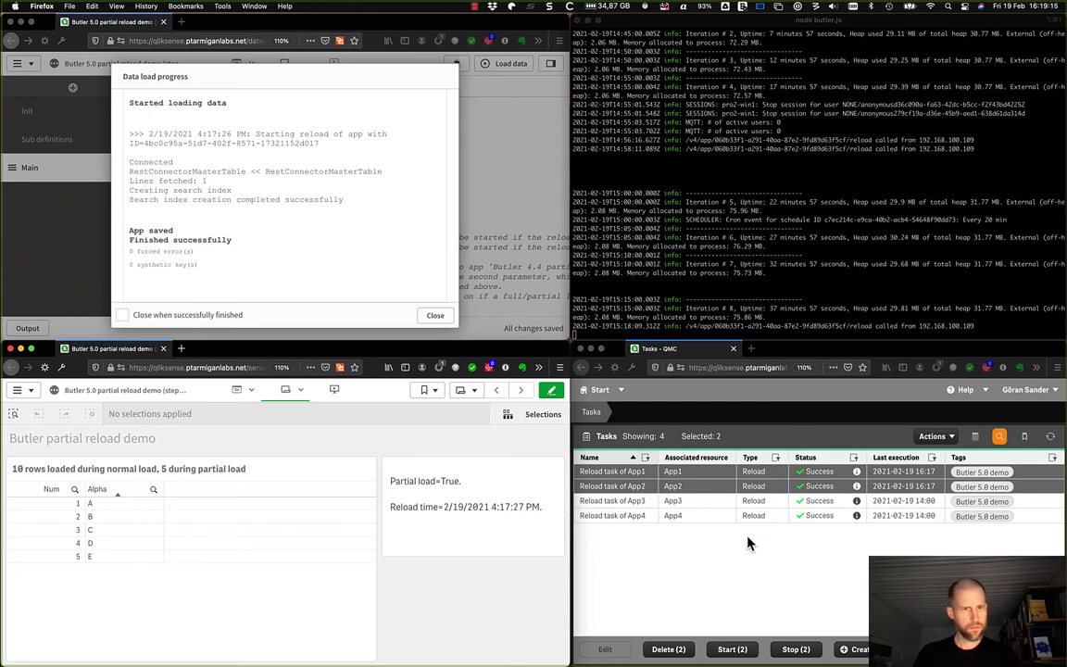
Step: Change the line 24 partial-reload flag from 'true' to 'false' and reload the data
left_click(437, 316)
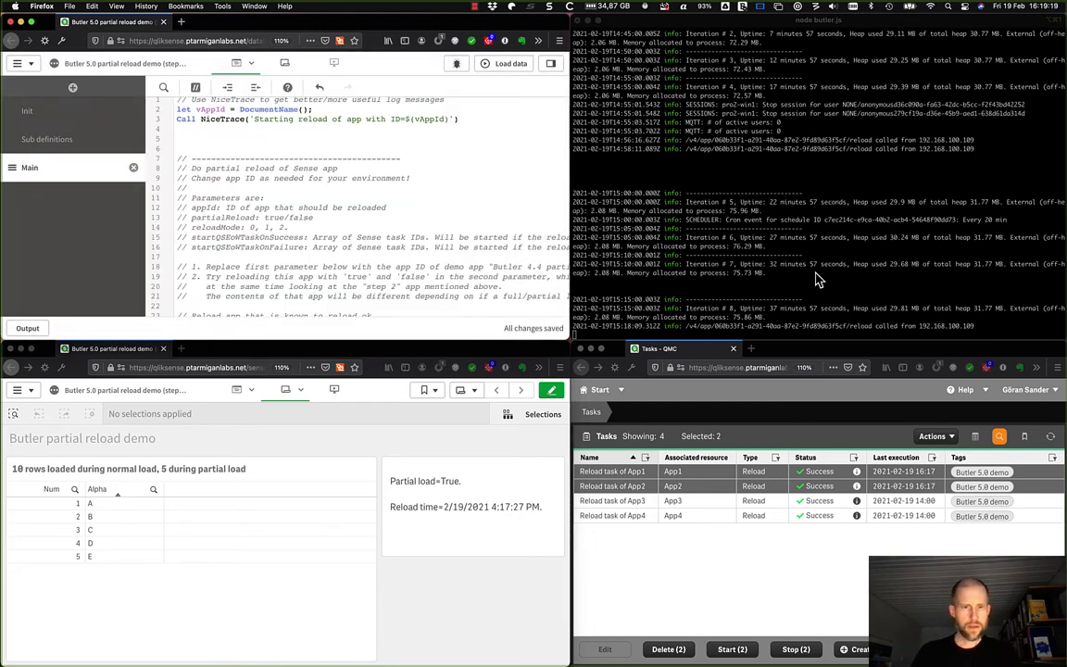
scroll(441, 241, "down", 3)
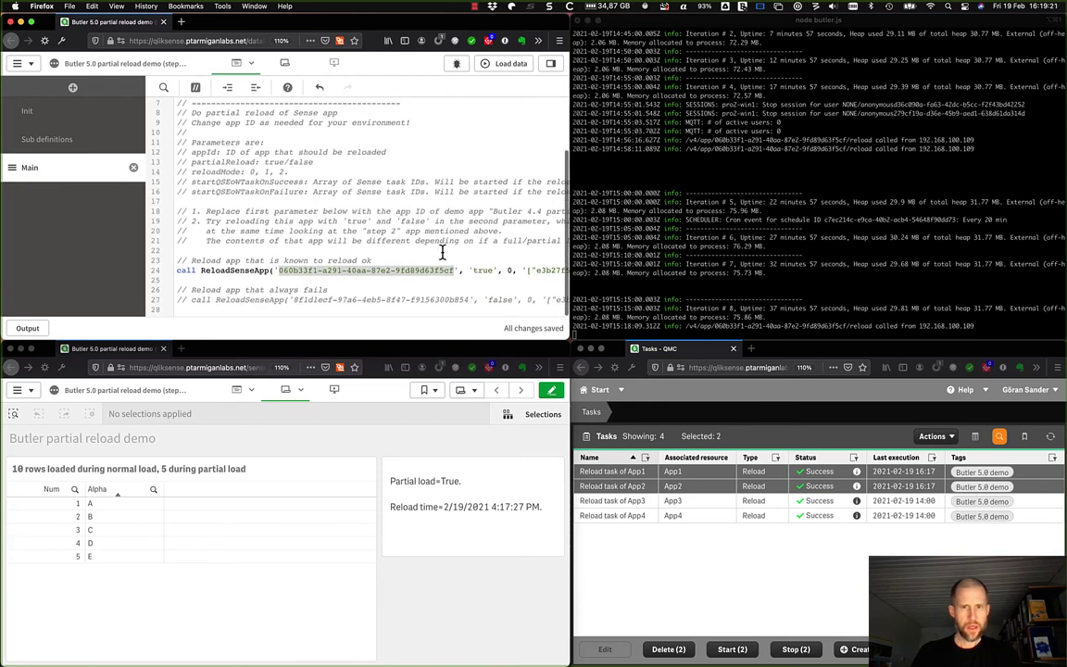
double_click(482, 271)
type("false")
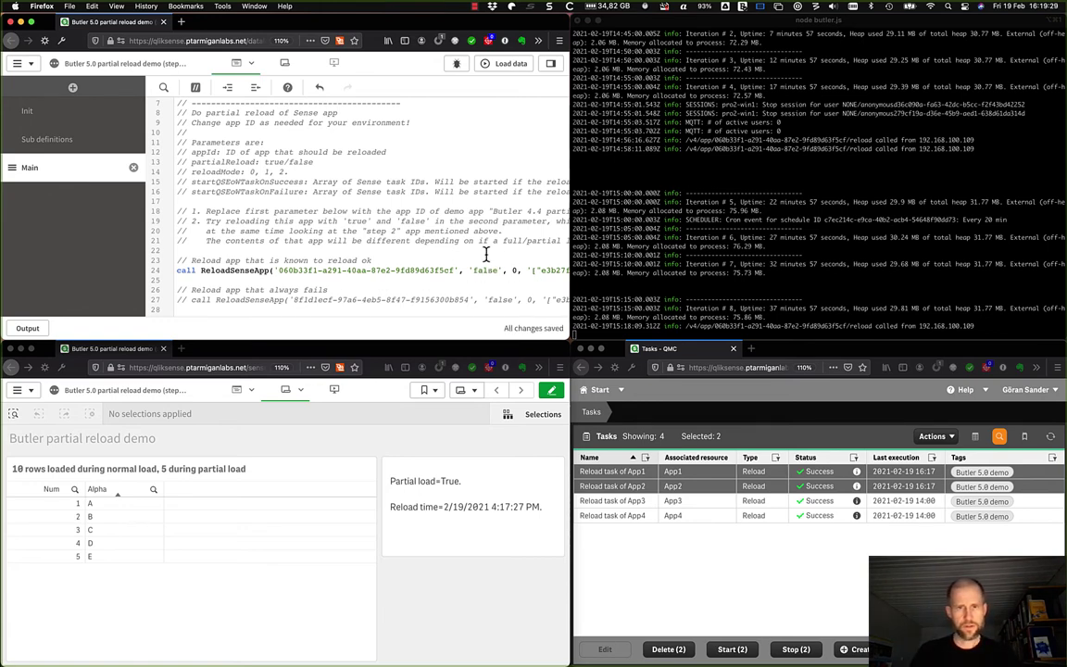
left_click(507, 65)
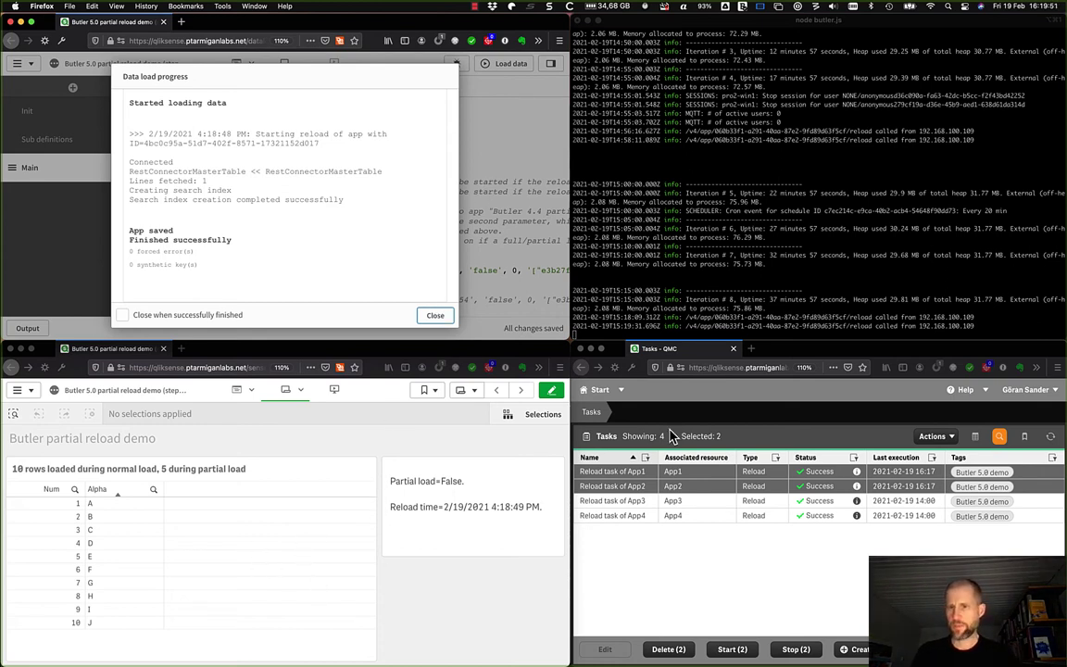
Step: Check the two latest reload lines in the Butler log, then refresh the QMC task list
left_click(869, 322)
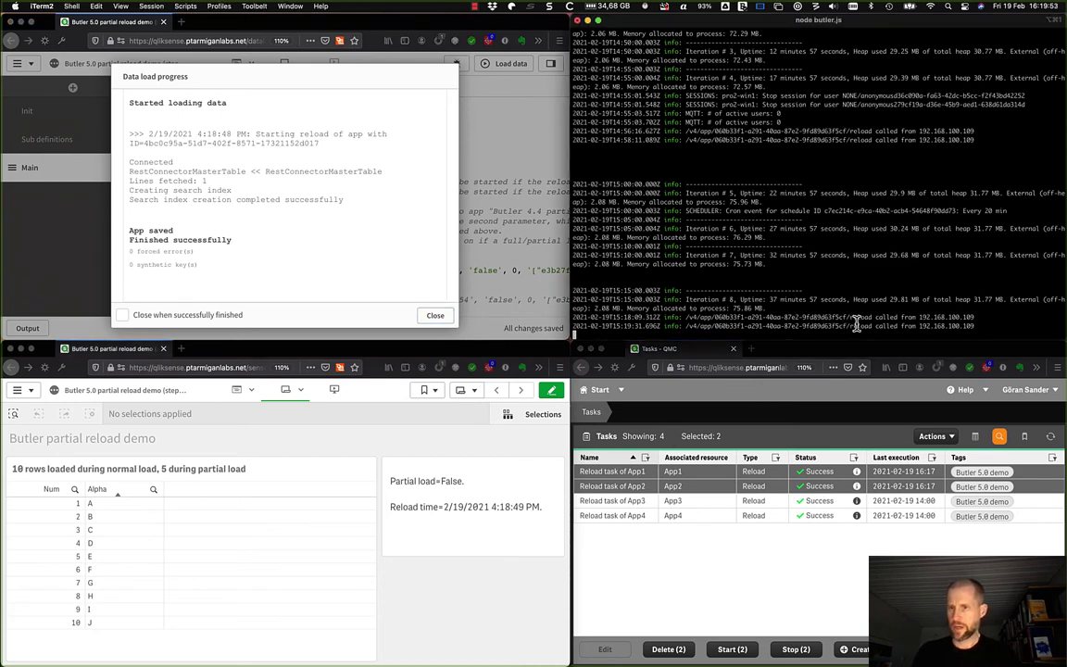
left_click_drag(968, 325, 568, 328)
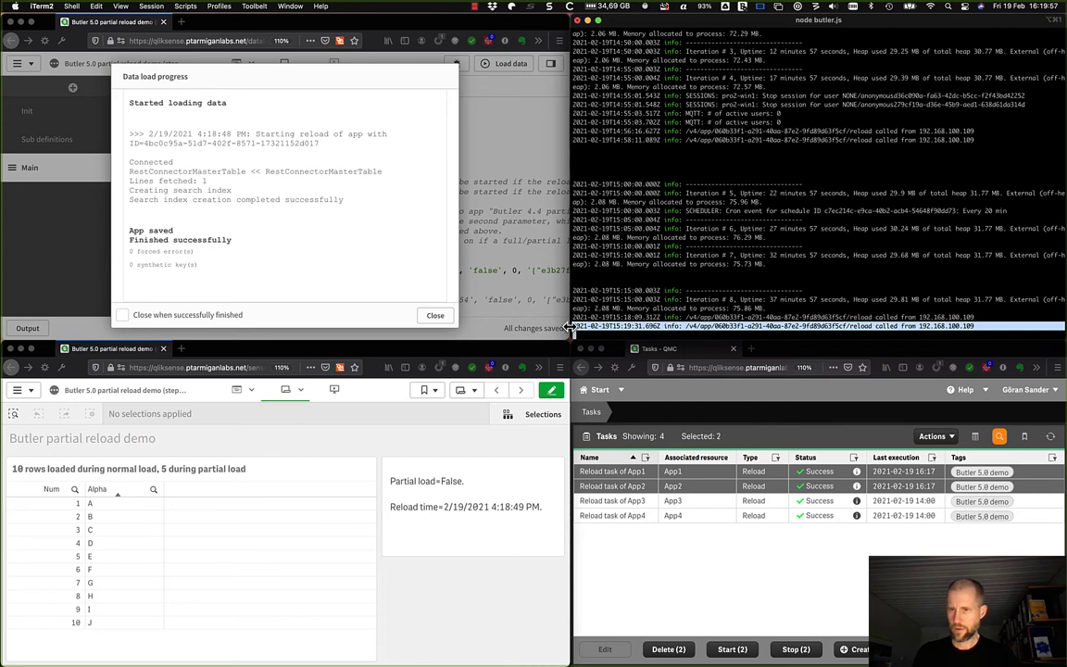
left_click(692, 579)
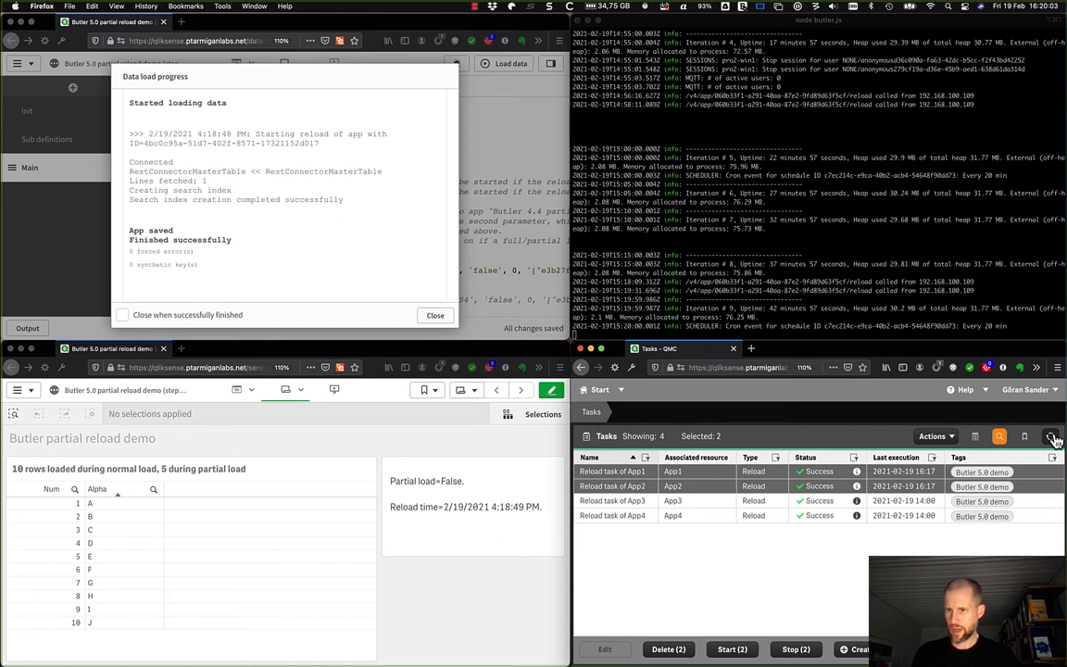
left_click(1052, 437)
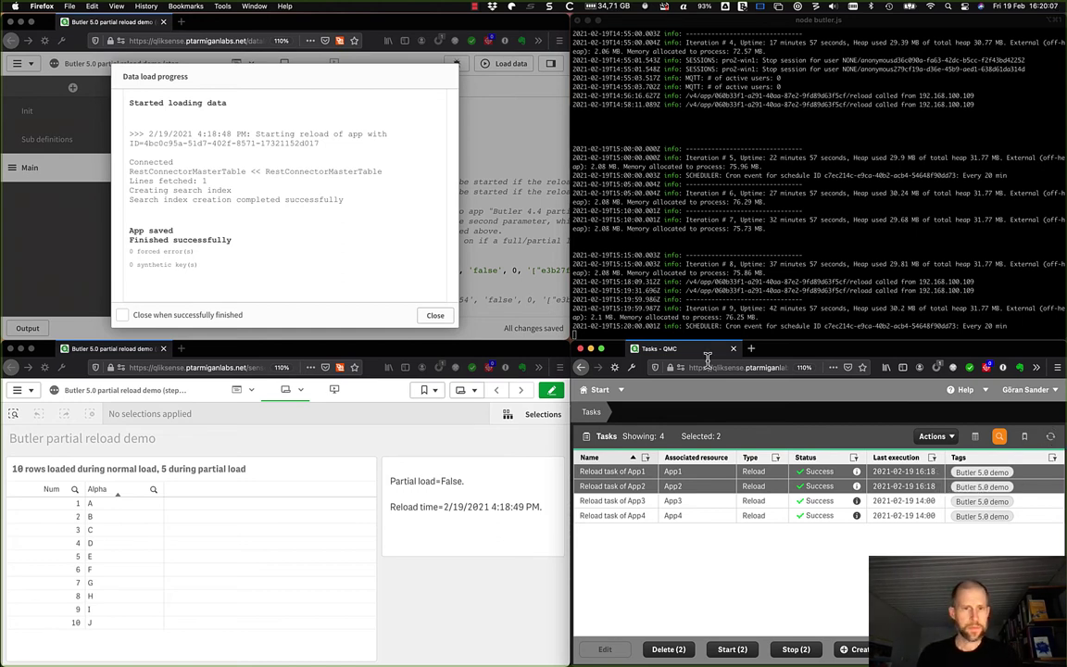
Step: Uncomment the failing-app ReloadSenseApp call on line 27
left_click(437, 316)
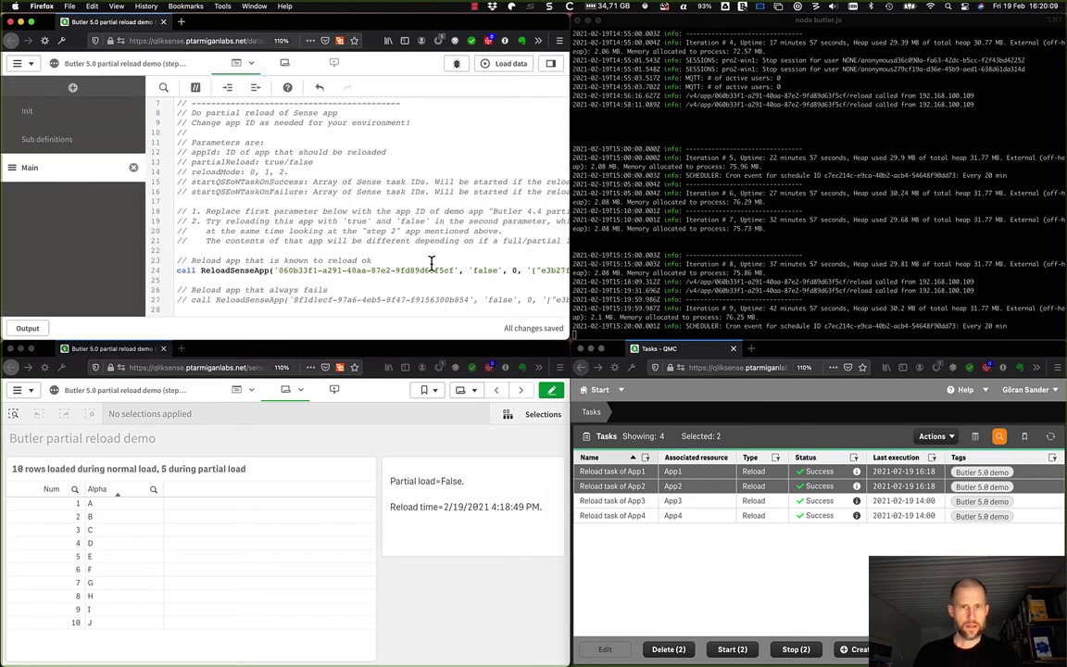
left_click(401, 289)
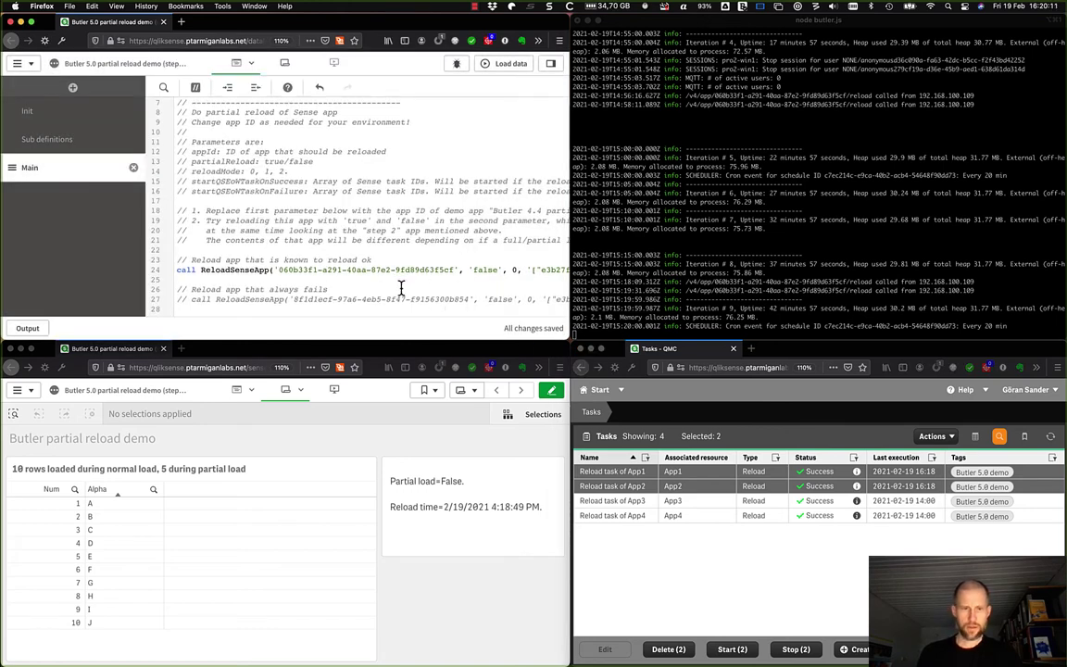
left_click(177, 300)
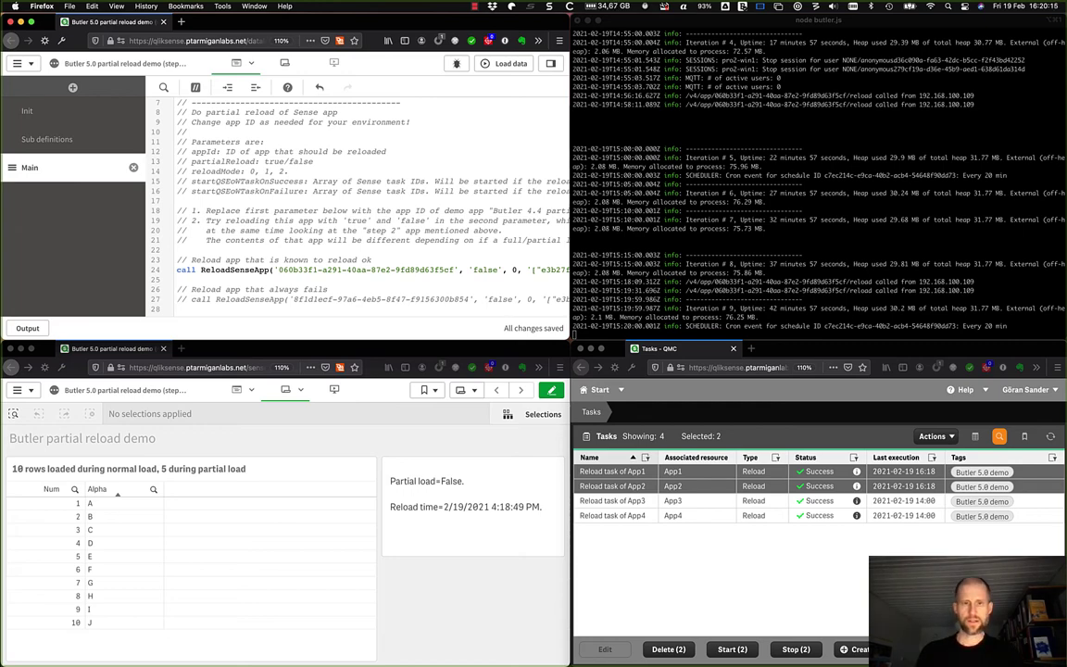
key("Delete")
key("Delete")
key("Delete")
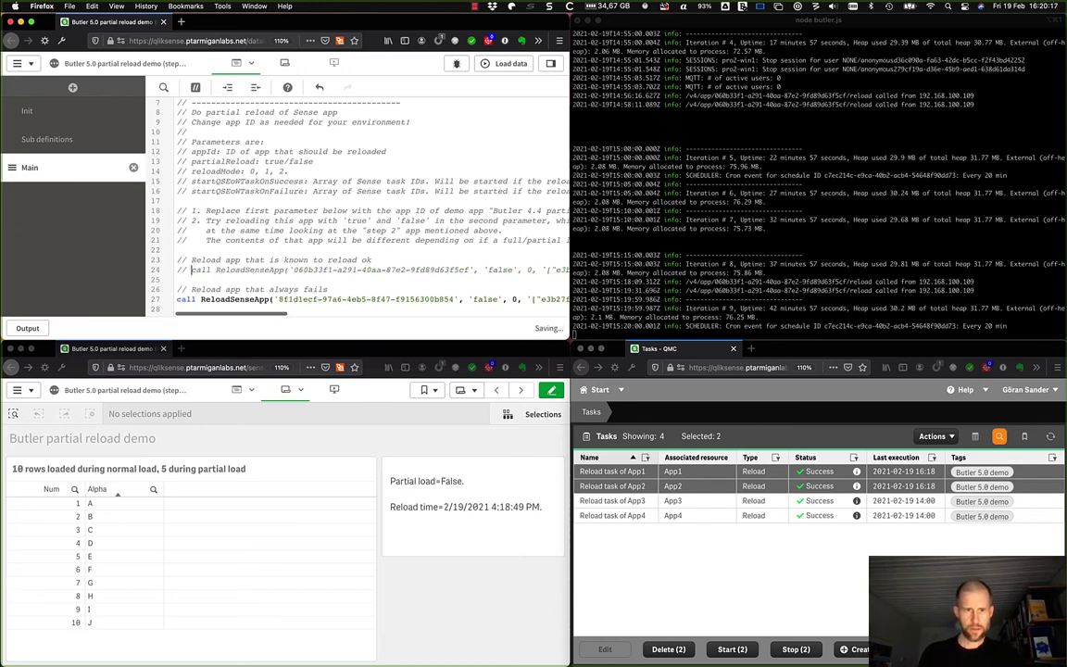
Step: Comment out the known-good app call on line 24 and run Load data
left_click(260, 269)
key("ctrl+k")
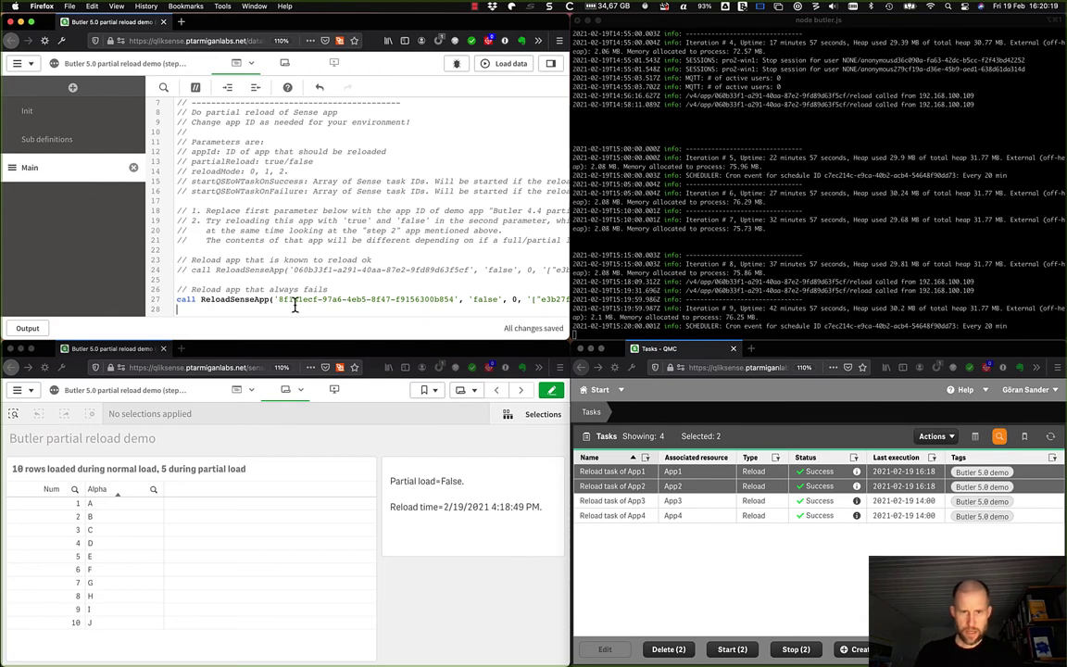
double_click(315, 300)
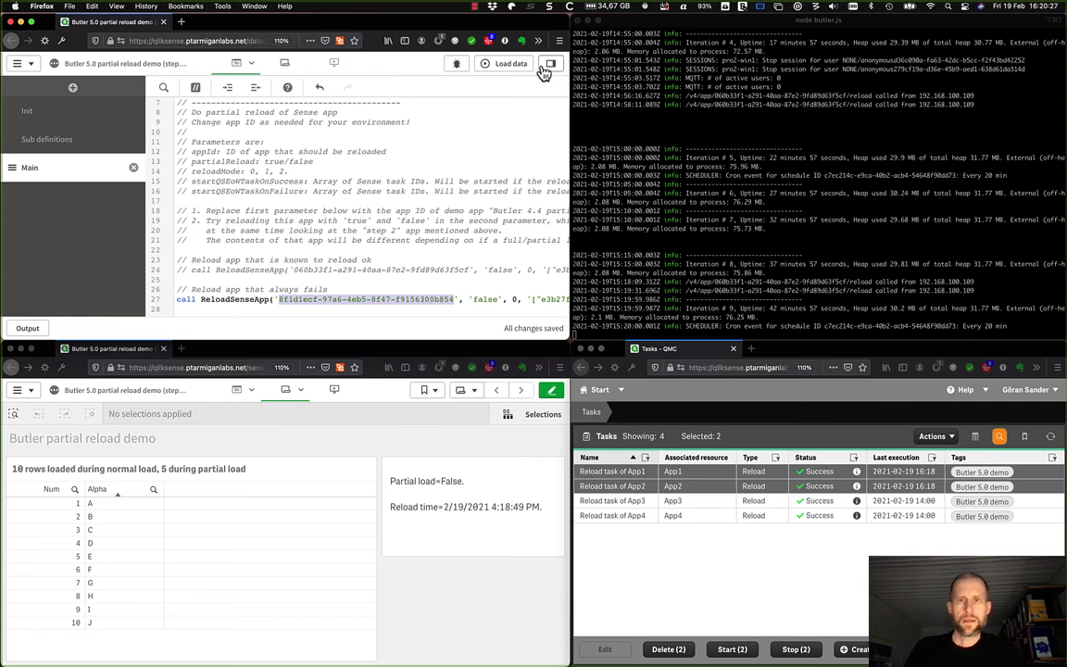
left_click(502, 67)
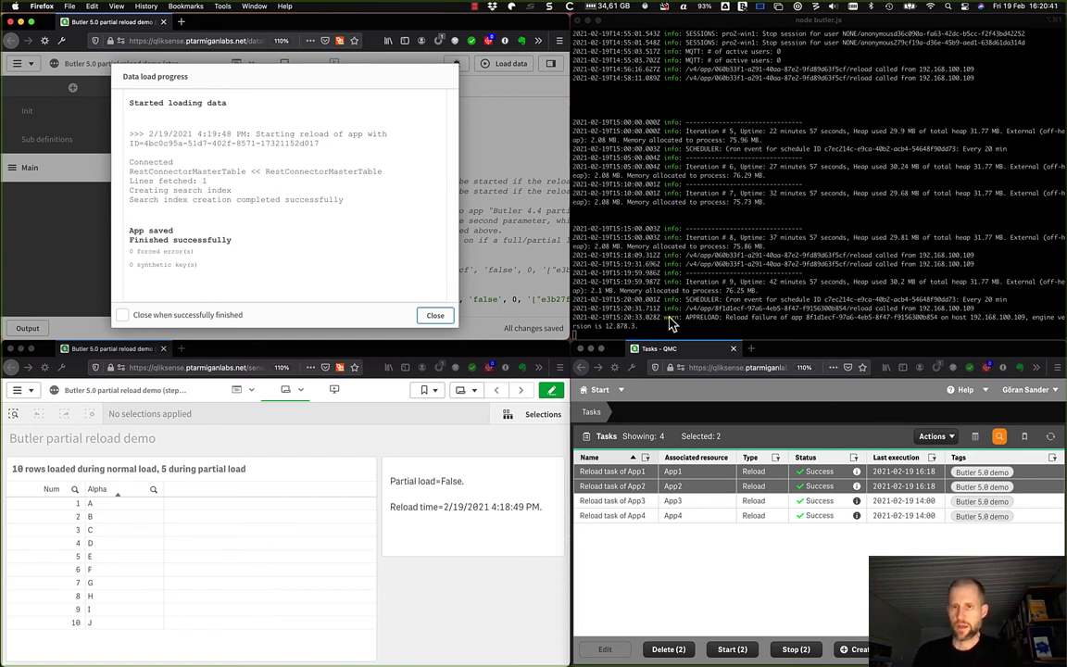
Step: Highlight the failing app's reload-call URL and the host address in Butler's APPRELOAD failure warning
left_click(935, 311)
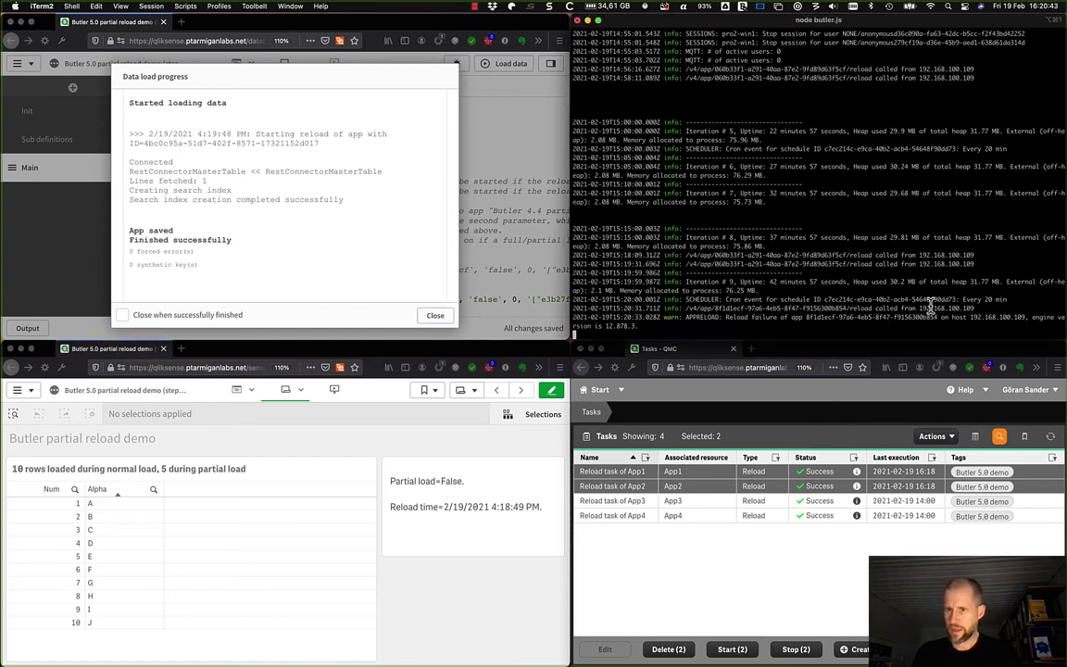
left_click_drag(974, 308, 686, 311)
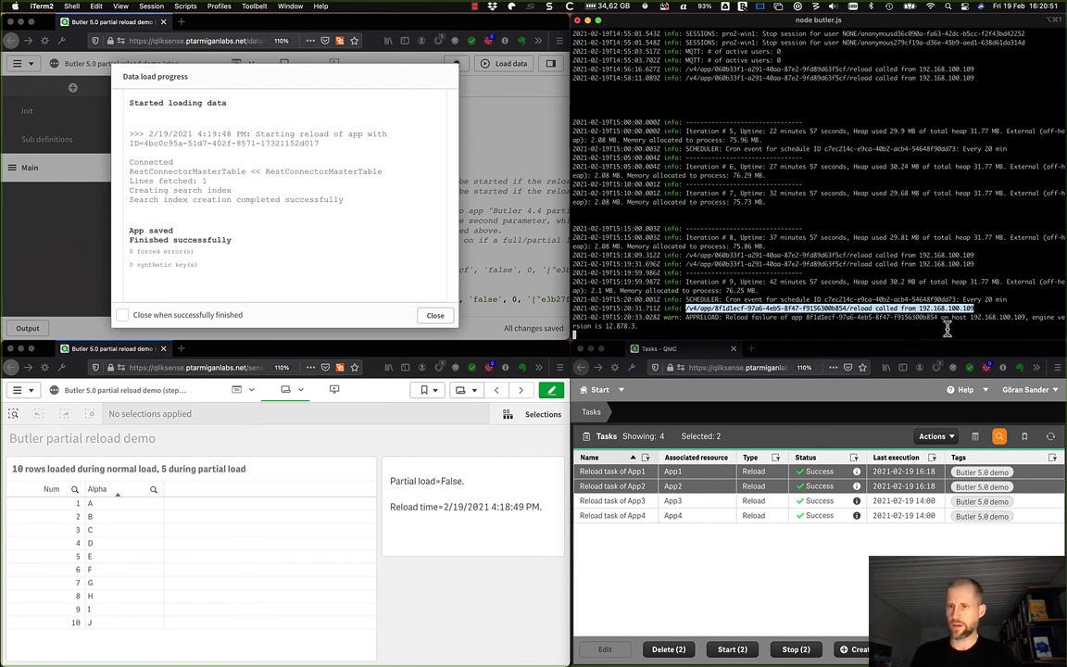
left_click(1023, 318)
left_click_drag(1023, 318, 968, 323)
left_click(970, 320)
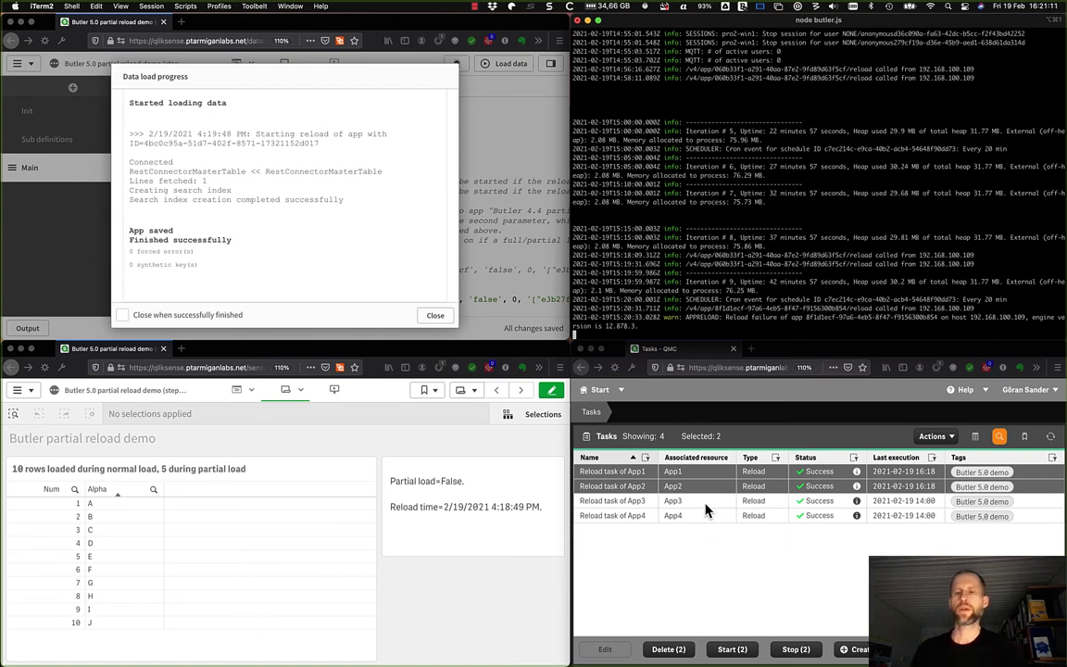
Step: Refresh the QMC task list and sort Last execution newest-first, showing App3 and App4 at 16:19
left_click(1051, 443)
left_click(1050, 443)
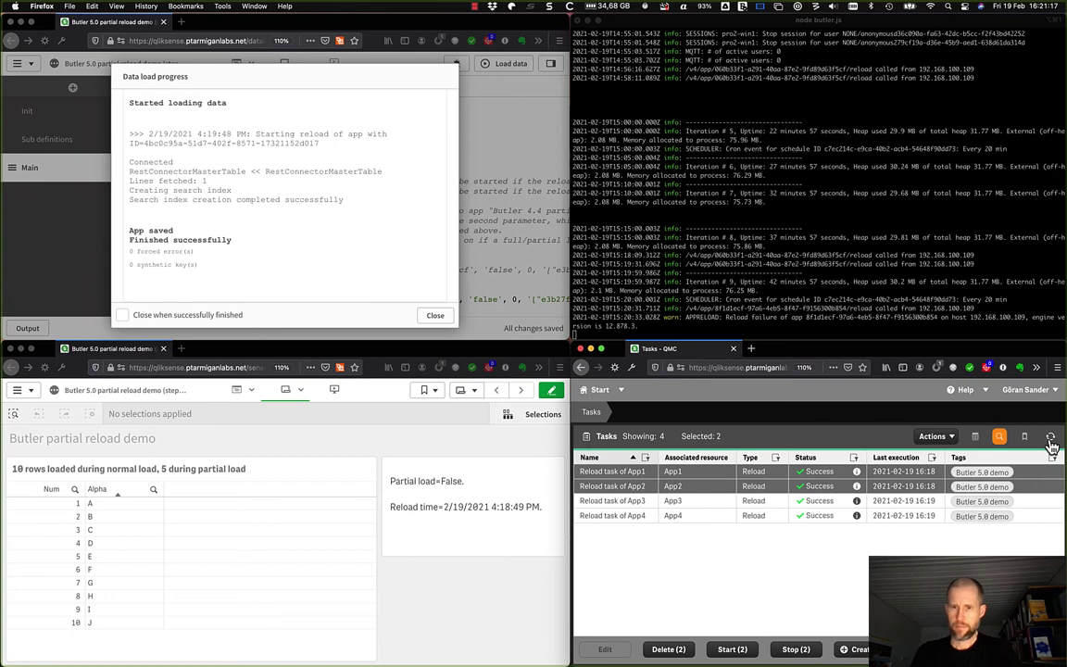
left_click(898, 457)
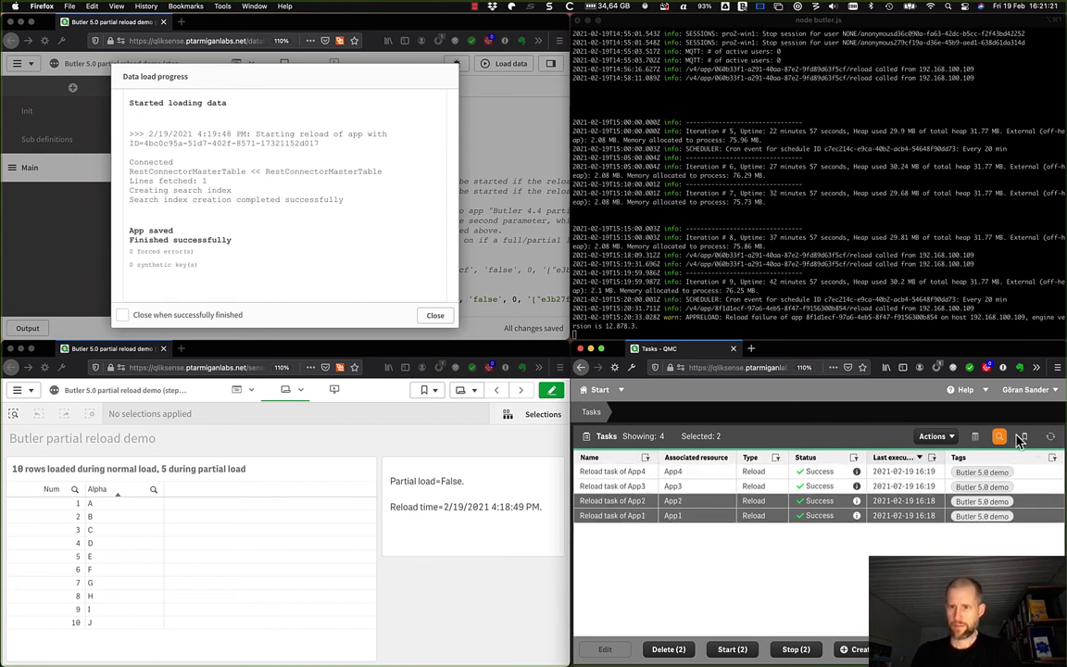